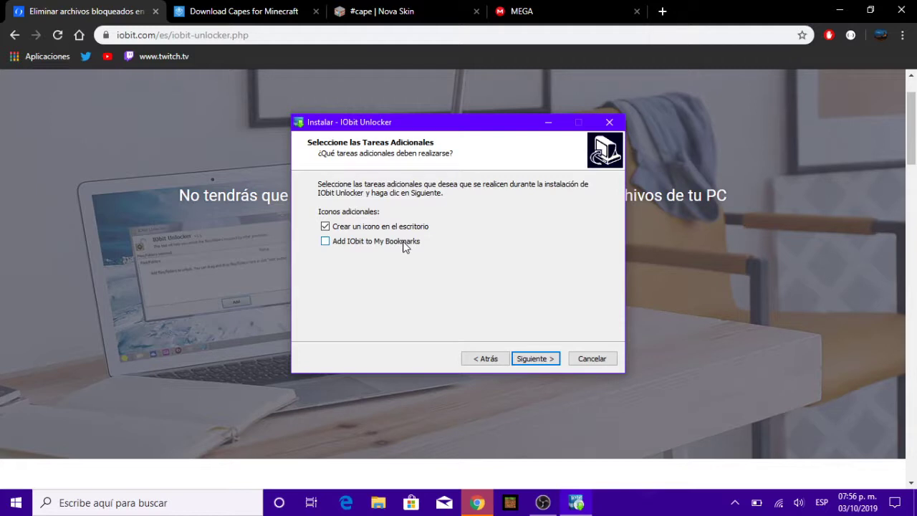
# Finish installing IObit Unlocker with the chosen additional tasks and without running the program on exit
pyautogui.click(526, 358)
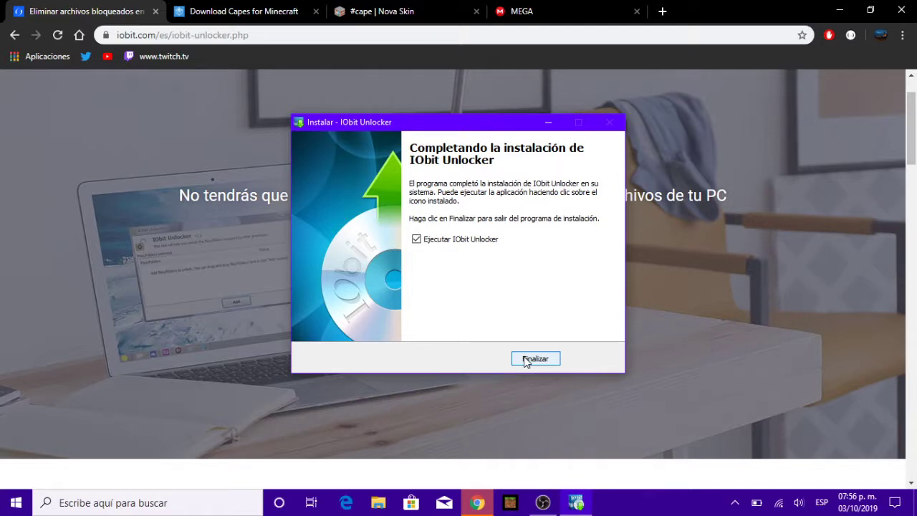
pyautogui.click(417, 239)
pyautogui.click(539, 363)
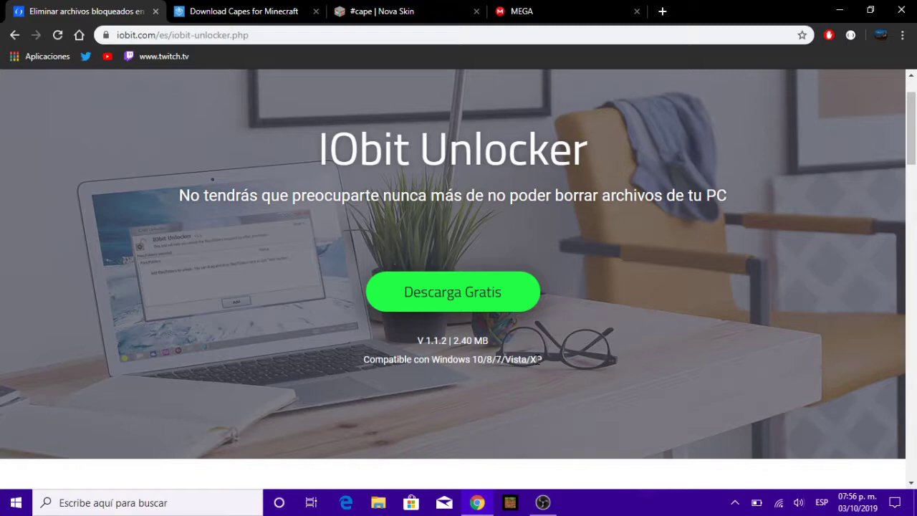
# Download SKIN CON CAPA.rar from its MEGA page and place the downloaded archive on the desktop
pyautogui.click(549, 7)
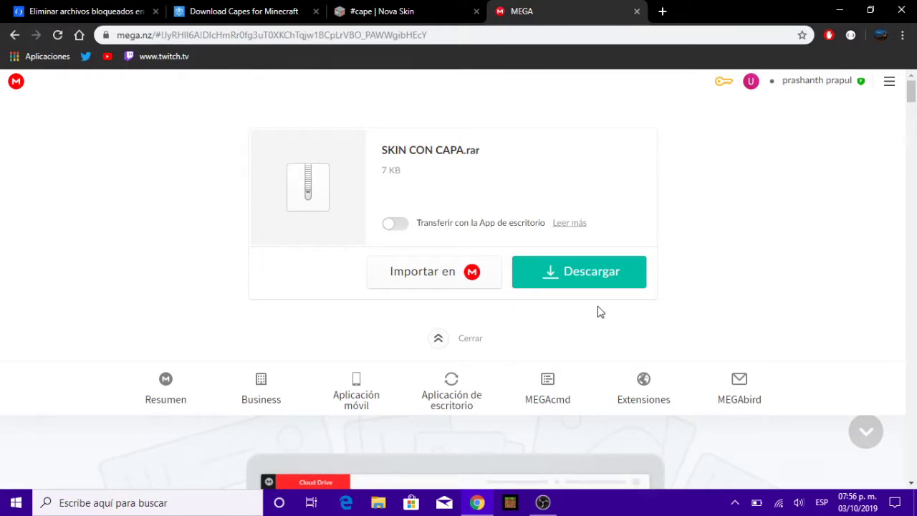
pyautogui.click(564, 271)
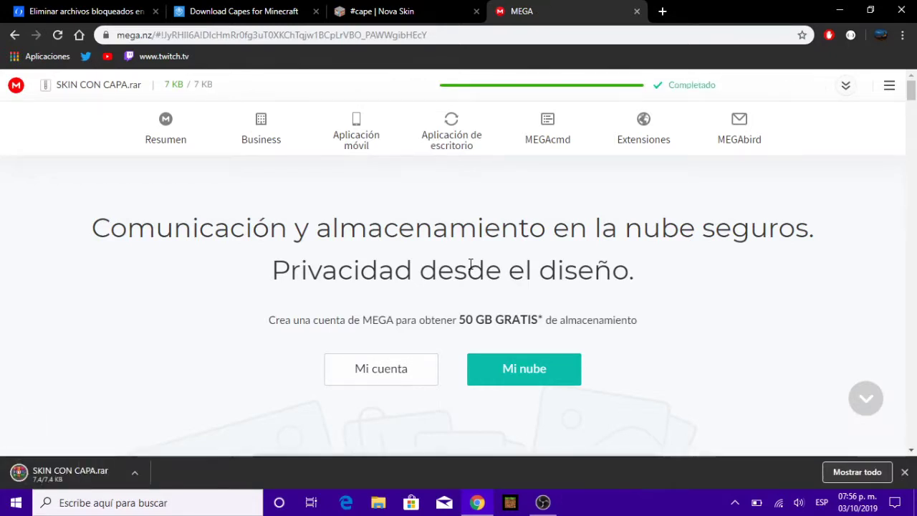
pyautogui.click(870, 10)
pyautogui.moveTo(152, 388); pyautogui.dragTo(808, 283)
# Extract the SKIN CON CAPA archive directly onto the desktop and move the extracted folder to an empty central area
pyautogui.rightClick(808, 229)
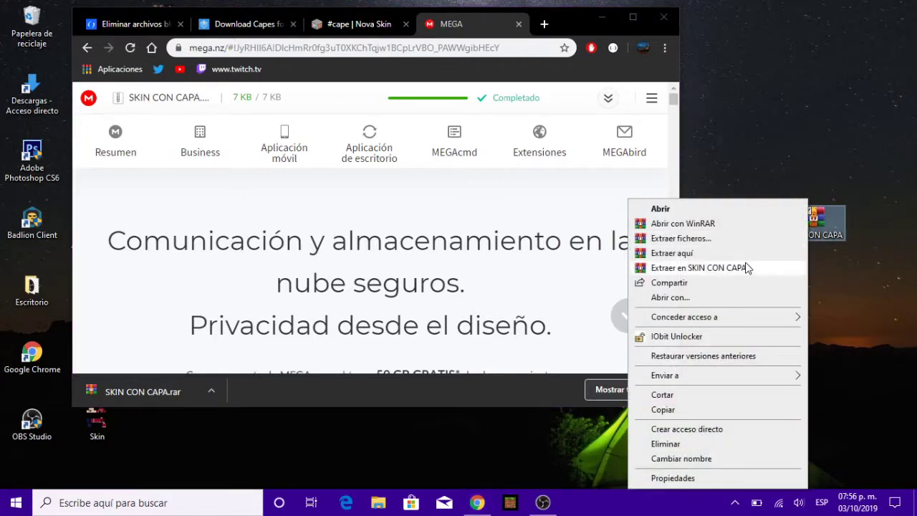
pyautogui.click(745, 255)
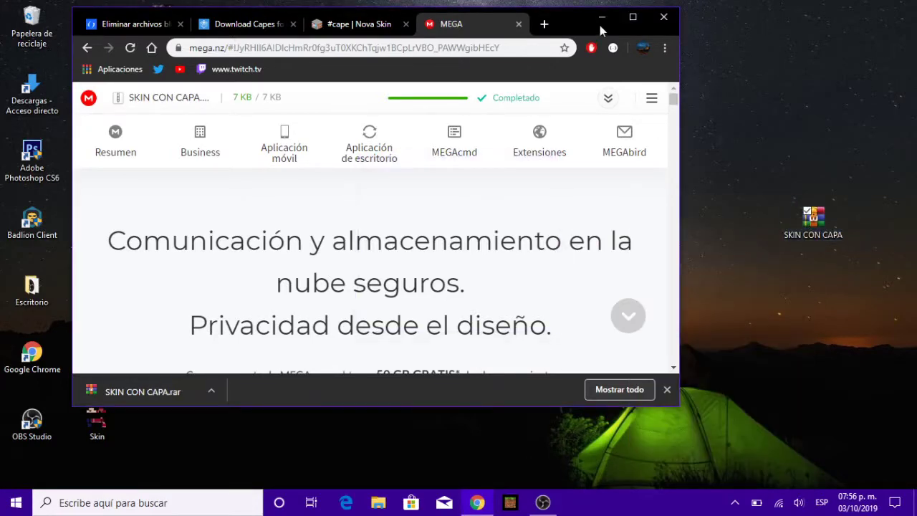
pyautogui.click(600, 20)
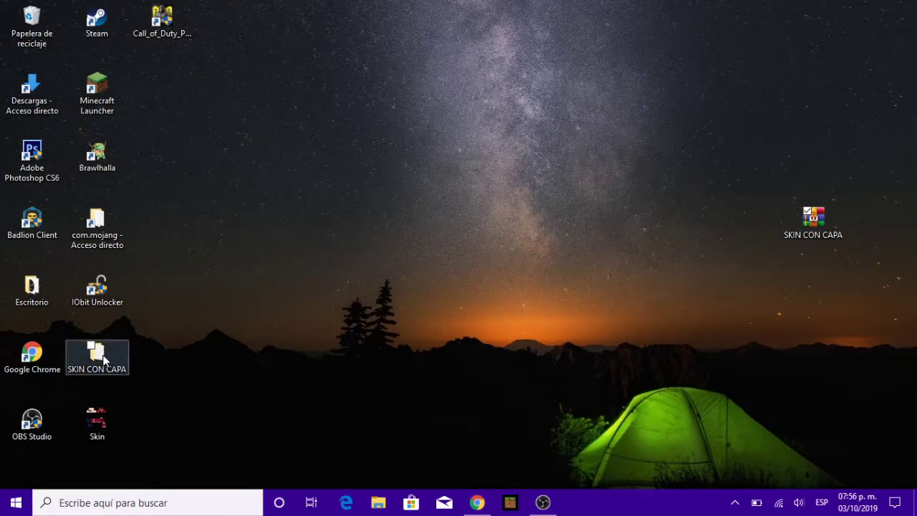
pyautogui.moveTo(99, 354); pyautogui.dragTo(355, 346)
pyautogui.moveTo(507, 245); pyautogui.dragTo(507, 245)
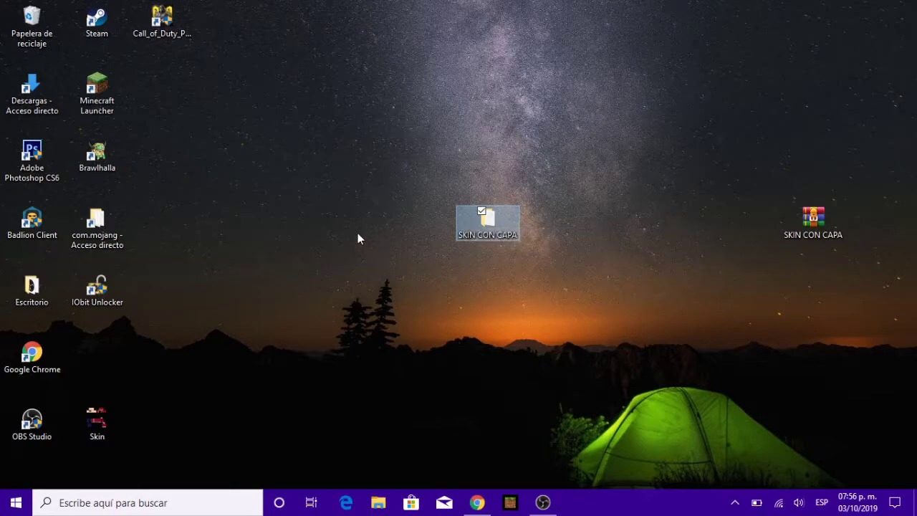
# Open the vanilla folder inside SKIN CON CAPA in a reduced window and reposition the Skin image on the desktop
pyautogui.doubleClick(492, 229)
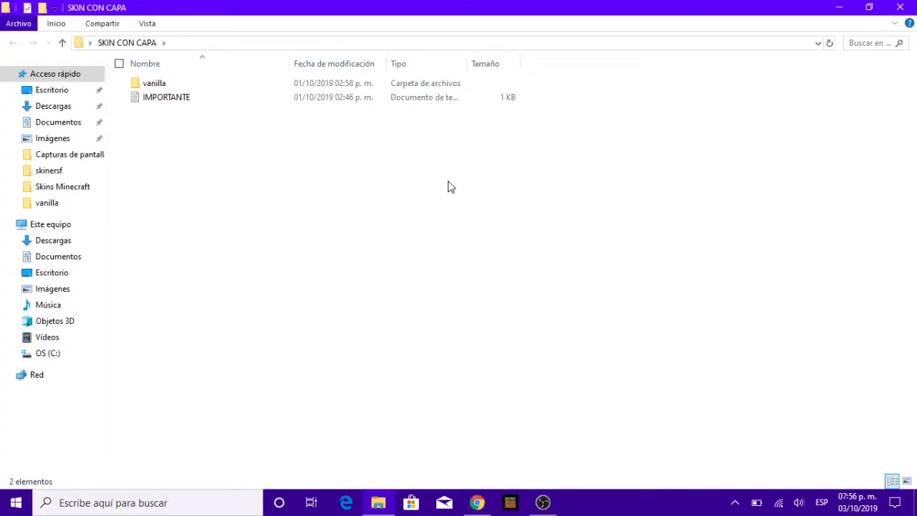
pyautogui.doubleClick(180, 86)
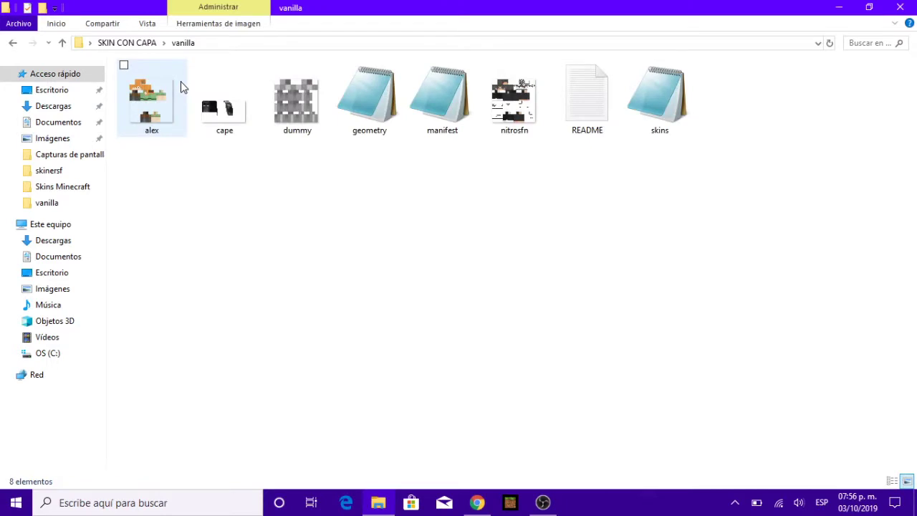
pyautogui.click(869, 7)
pyautogui.moveTo(627, 66); pyautogui.dragTo(584, 66)
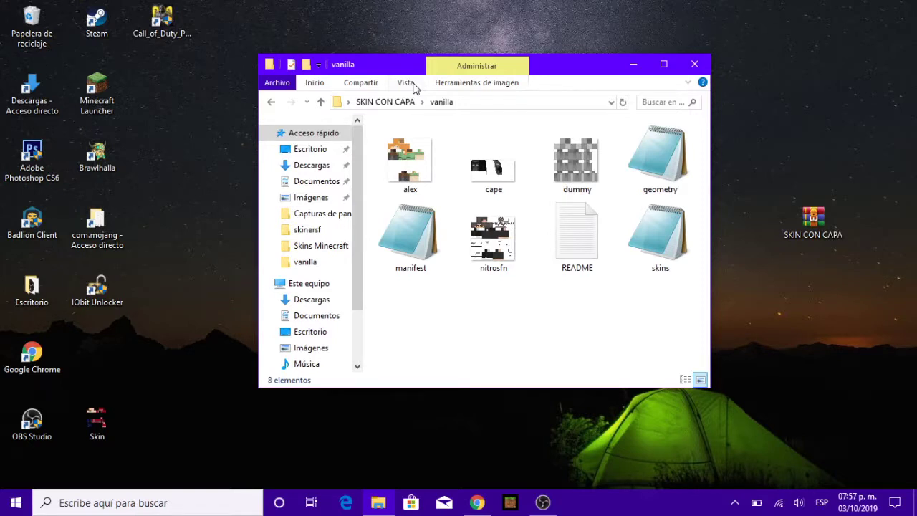
pyautogui.moveTo(154, 398)
pyautogui.mouseDown()
pyautogui.moveTo(98, 430)
pyautogui.moveTo(167, 378)
pyautogui.moveTo(151, 364)
pyautogui.moveTo(118, 426)
pyautogui.moveTo(152, 392)
pyautogui.moveTo(155, 402)
pyautogui.mouseUp()
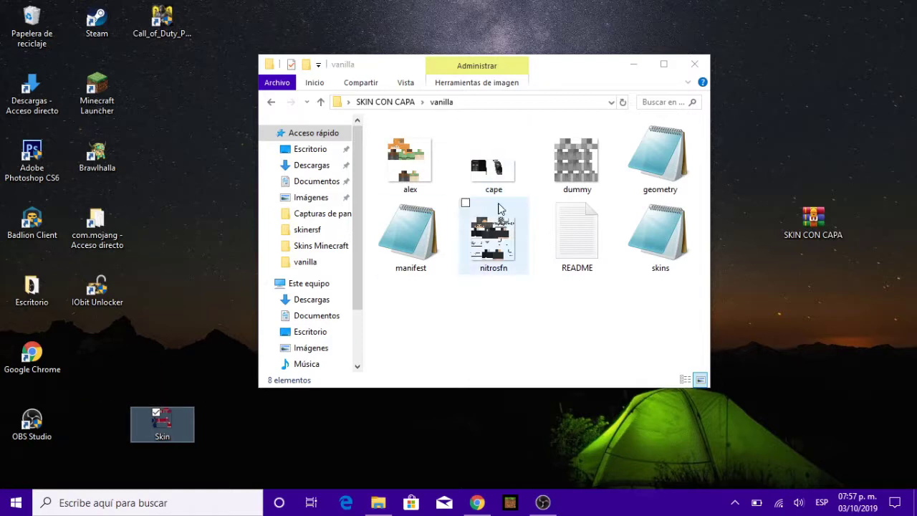
pyautogui.click(492, 177)
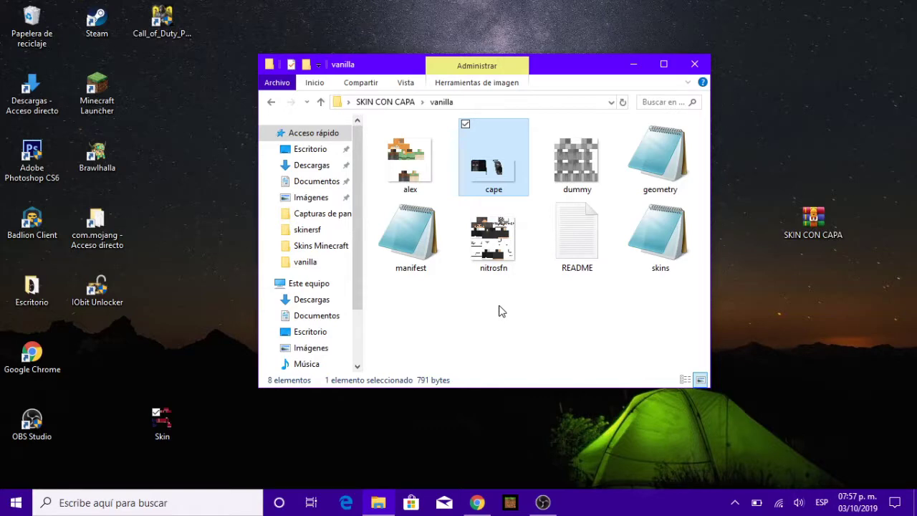
# Switch to Chrome and examine the cape designs offered on the MCPE-Monster page
pyautogui.click(476, 502)
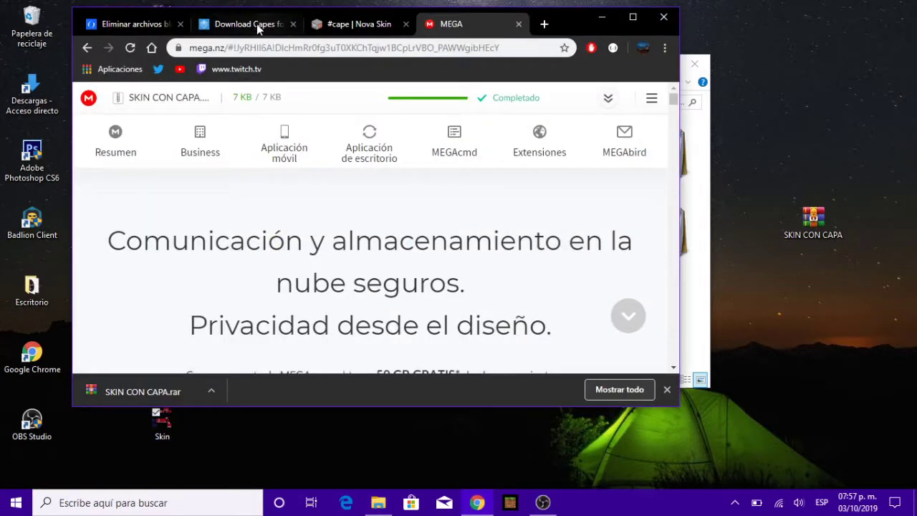
pyautogui.click(266, 27)
pyautogui.click(632, 16)
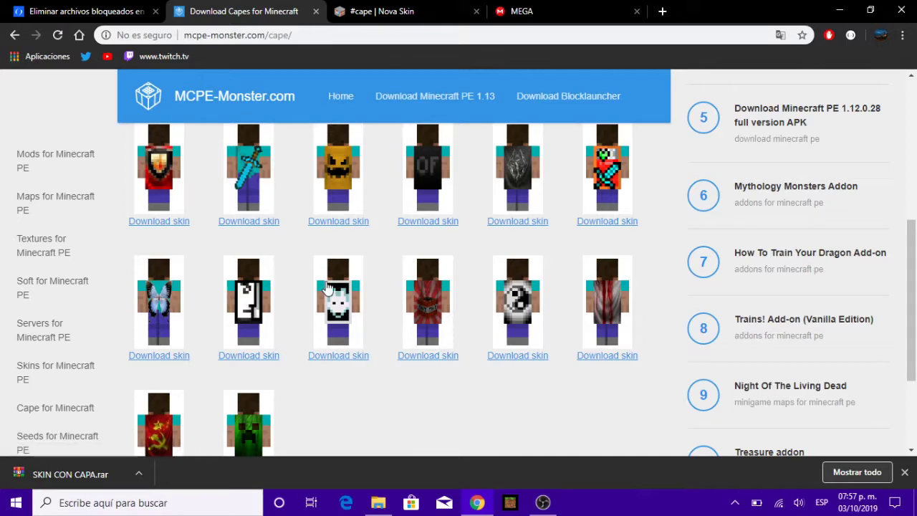
pyautogui.scroll(-1, 326, 287)
pyautogui.scroll(2, 326, 287)
pyautogui.scroll(-1, 326, 287)
pyautogui.scroll(2, 326, 287)
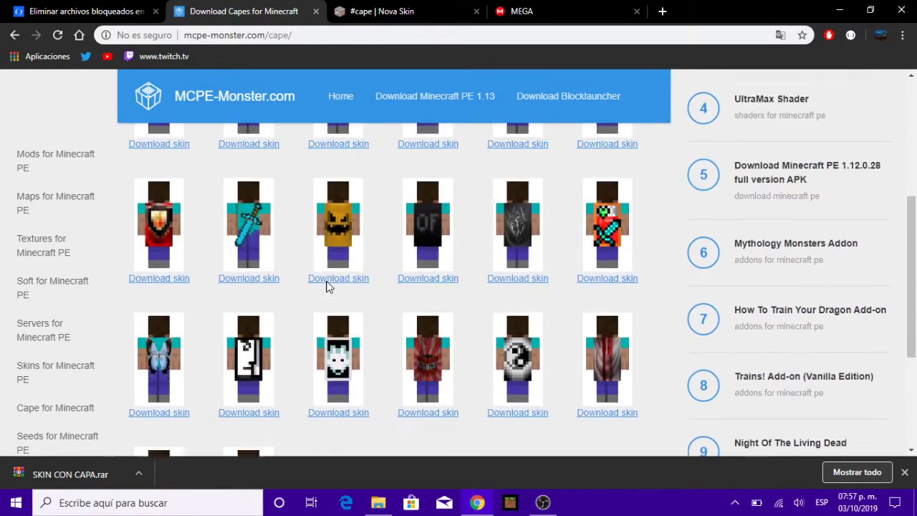
pyautogui.scroll(2, 326, 286)
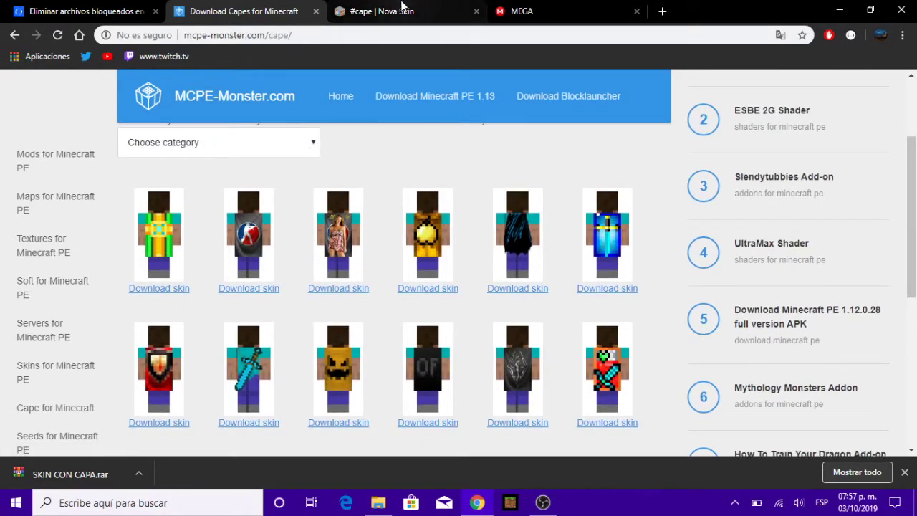
# Examine the cape designs in the Nova Skin gallery and return to the vanilla folder
pyautogui.click(402, 9)
pyautogui.scroll(-4, 379, 250)
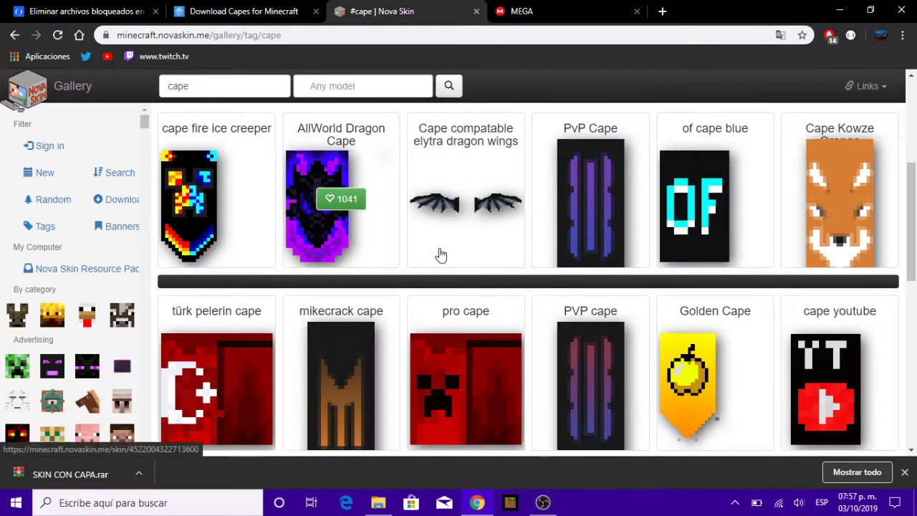
pyautogui.scroll(-8, 493, 258)
pyautogui.scroll(8, 494, 257)
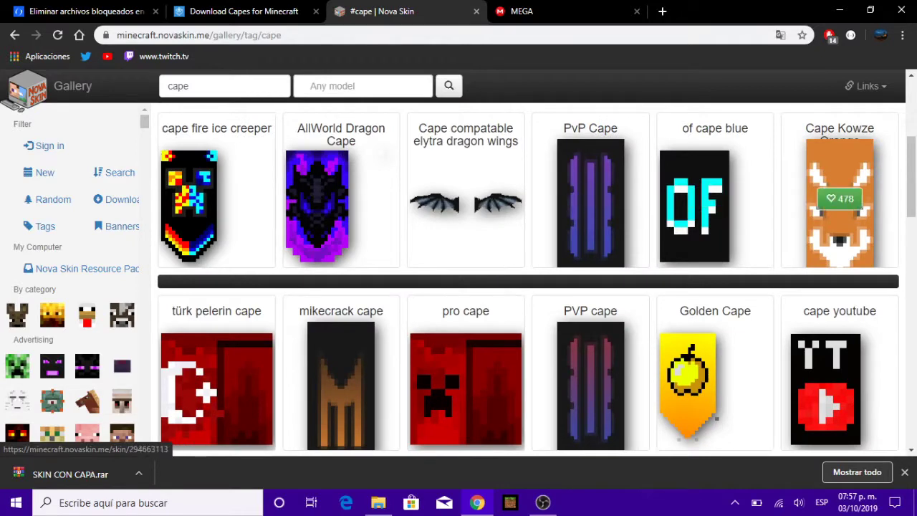
pyautogui.click(840, 10)
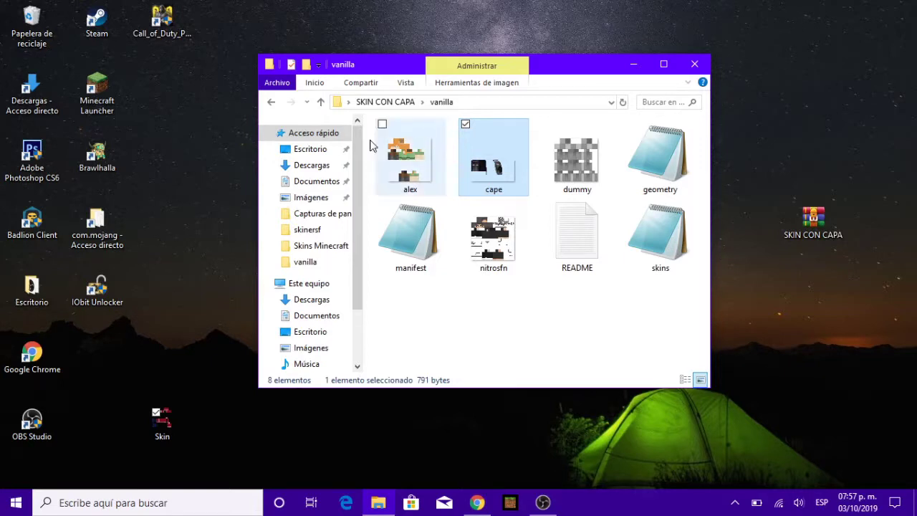
pyautogui.moveTo(114, 386); pyautogui.dragTo(225, 462)
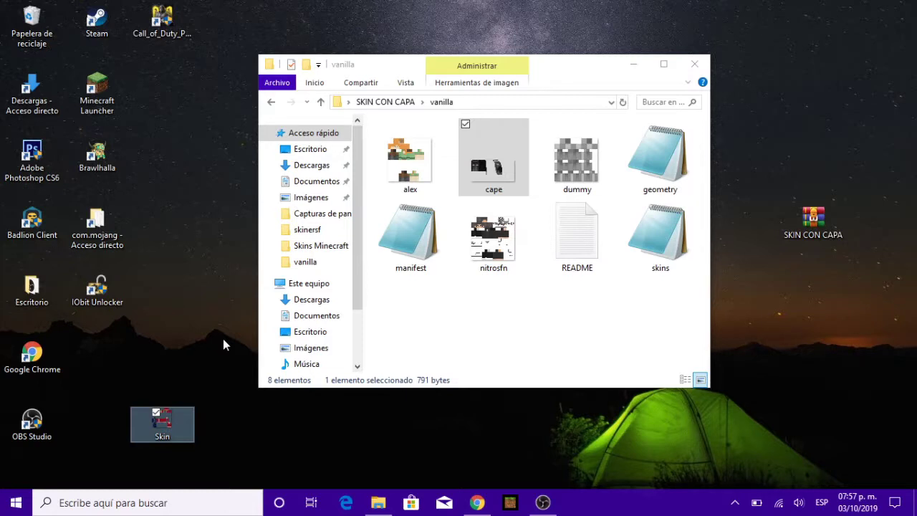
pyautogui.click(502, 172)
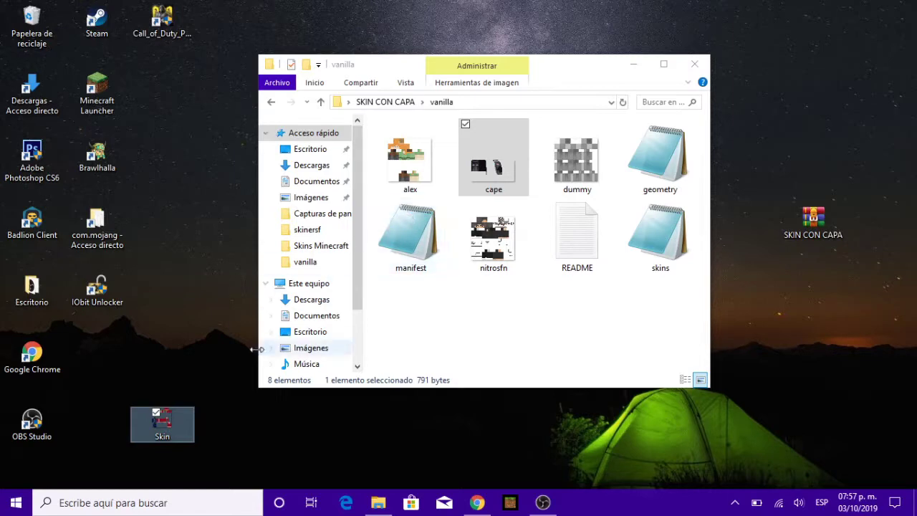
pyautogui.click(210, 323)
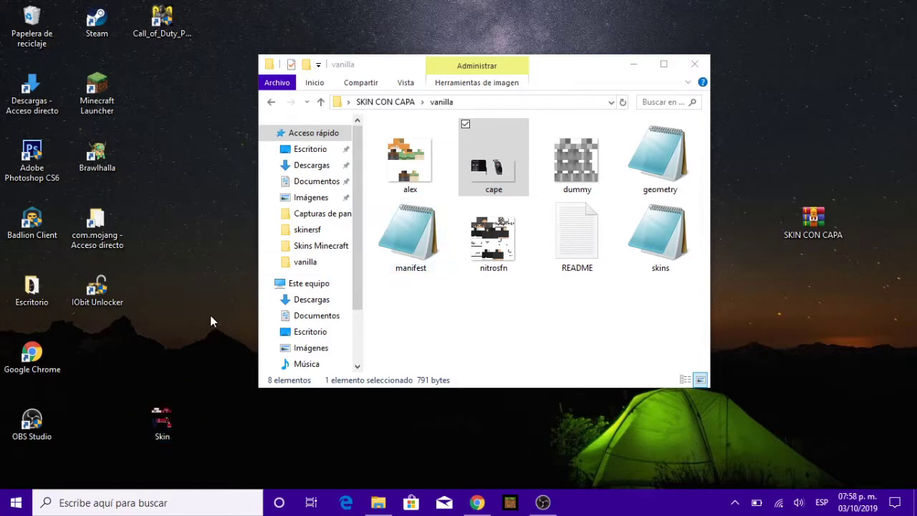
# Rename the Skin image on the desktop as nitrosfn
pyautogui.moveTo(154, 406); pyautogui.dragTo(179, 415)
pyautogui.rightClick(179, 423)
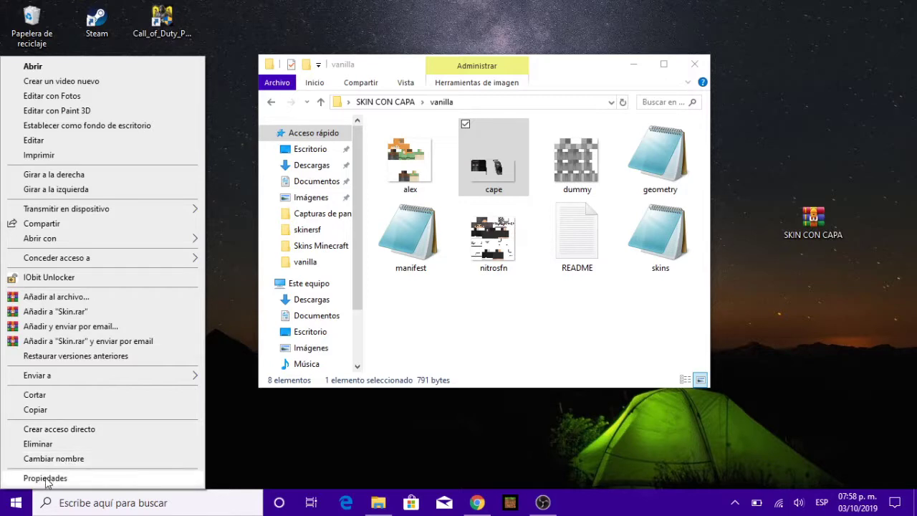
pyautogui.click(58, 459)
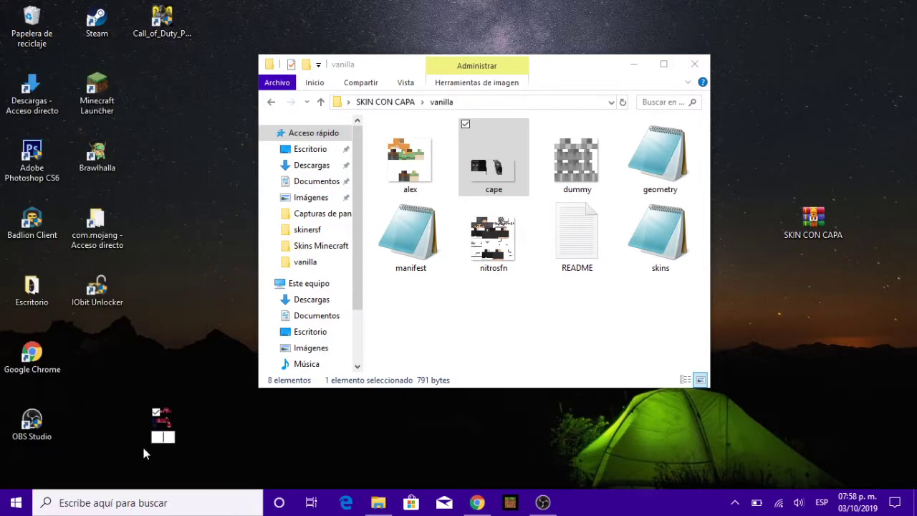
pyautogui.write('nitrosfn')
pyautogui.press('Return')
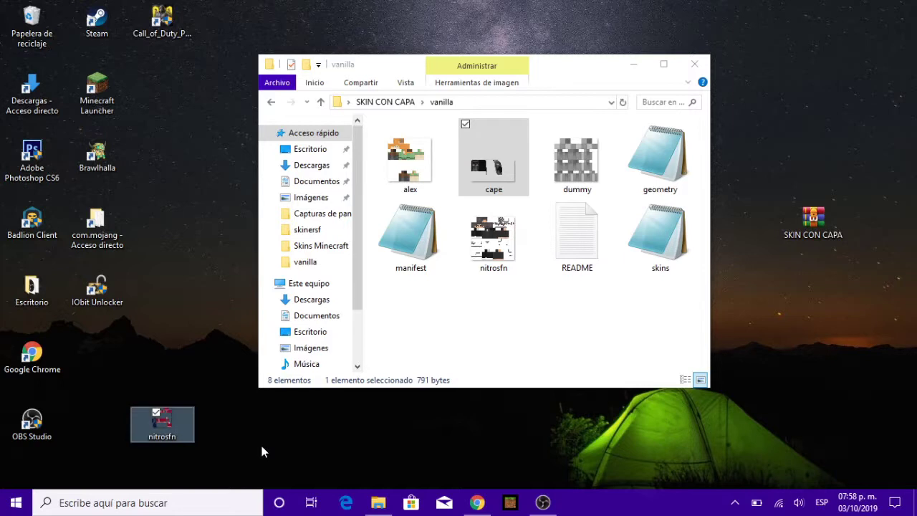
# Replace the nitrosfn image in the vanilla folder by deleting it and moving in the desktop nitrosfn image
pyautogui.click(499, 259)
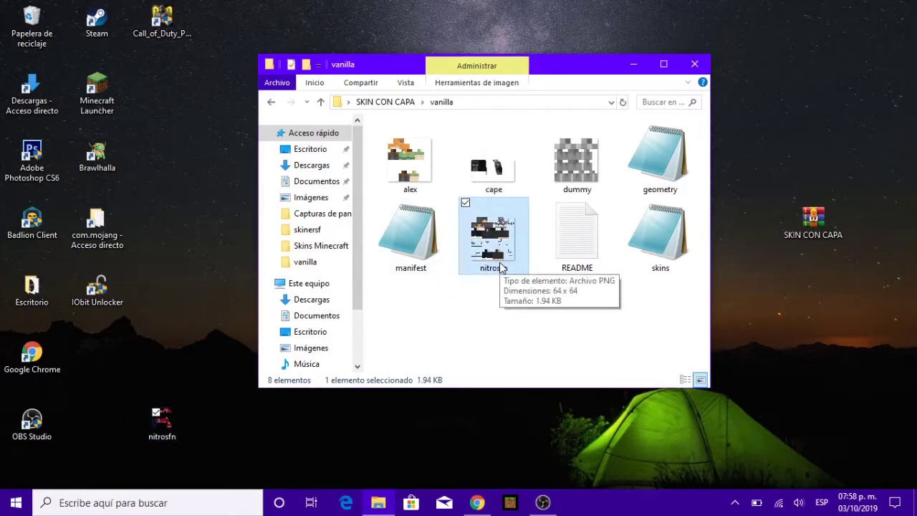
pyautogui.rightClick(500, 237)
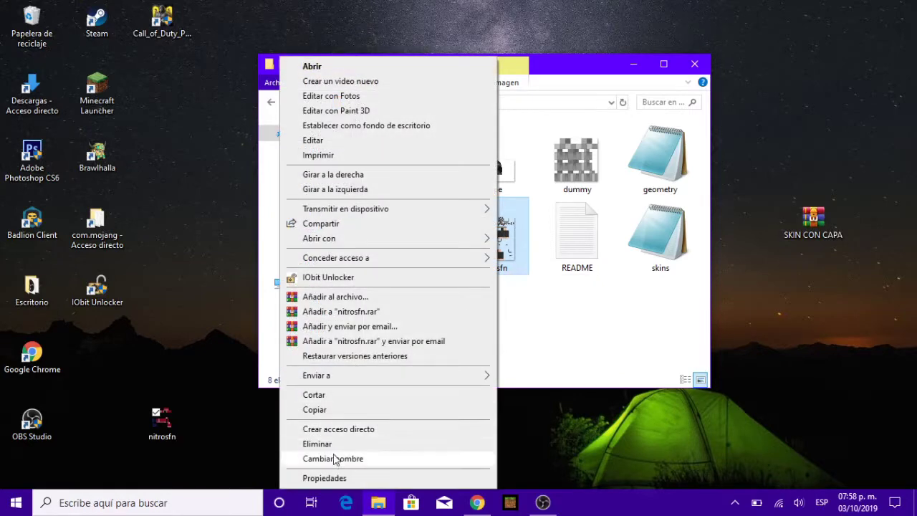
pyautogui.click(338, 444)
pyautogui.moveTo(165, 428); pyautogui.dragTo(461, 345)
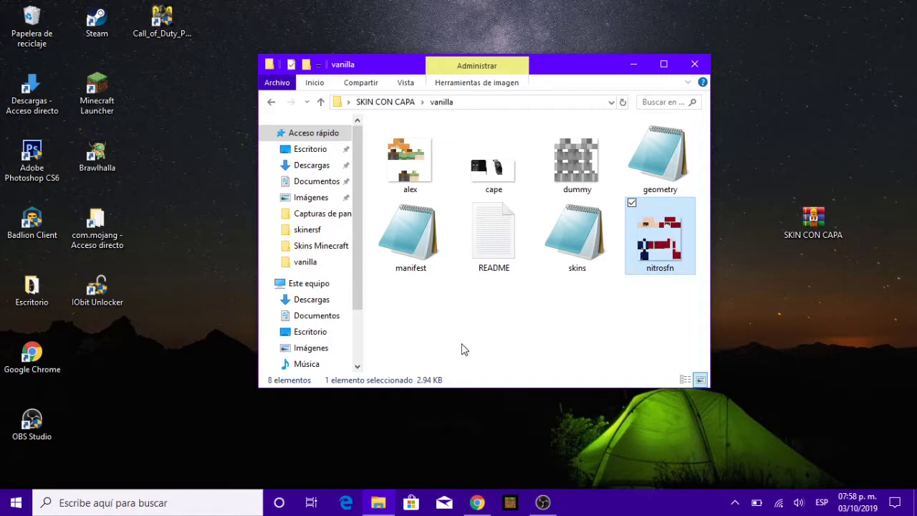
pyautogui.click(499, 177)
pyautogui.moveTo(500, 177); pyautogui.dragTo(491, 246)
pyautogui.click(521, 351)
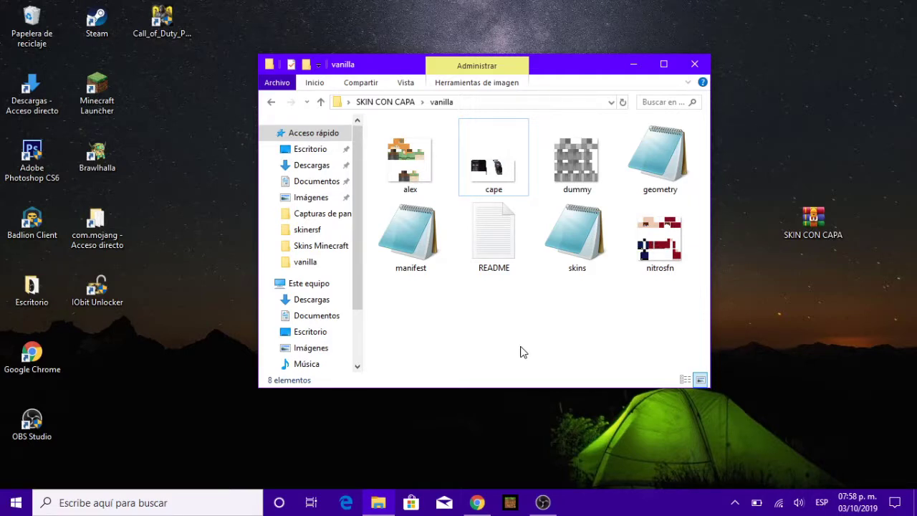
# Maximize the vanilla folder window and turn off the display of hidden items
pyautogui.click(407, 82)
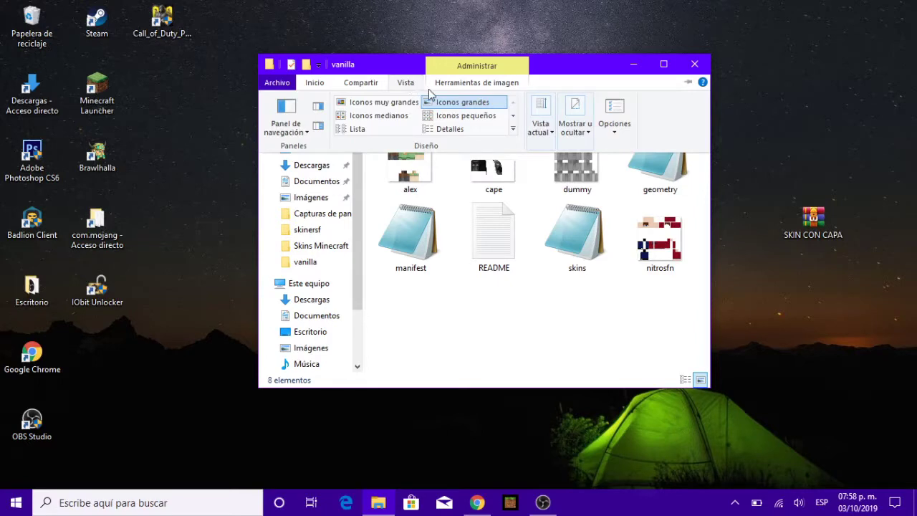
pyautogui.click(665, 64)
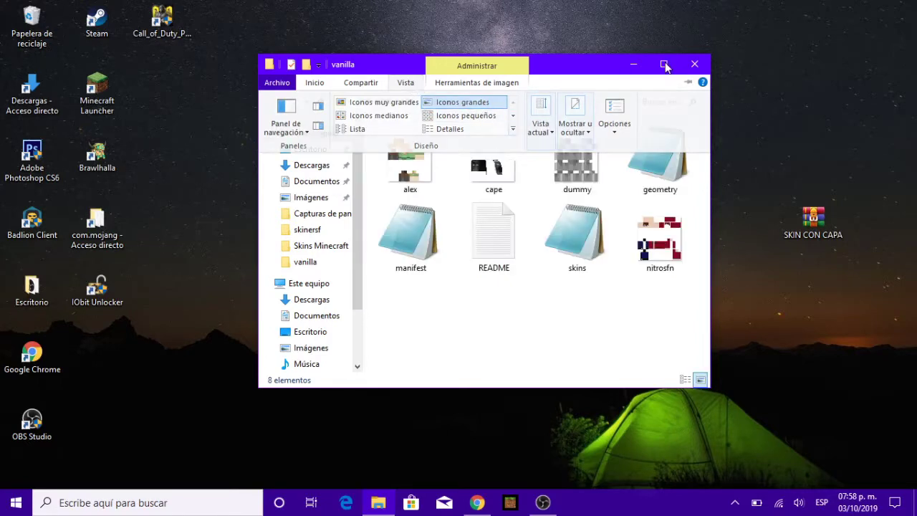
pyautogui.click(150, 24)
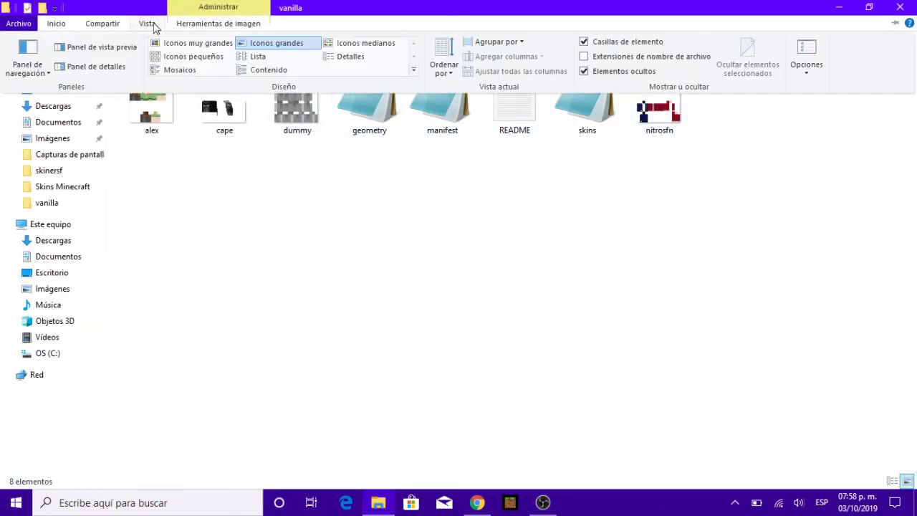
pyautogui.click(584, 72)
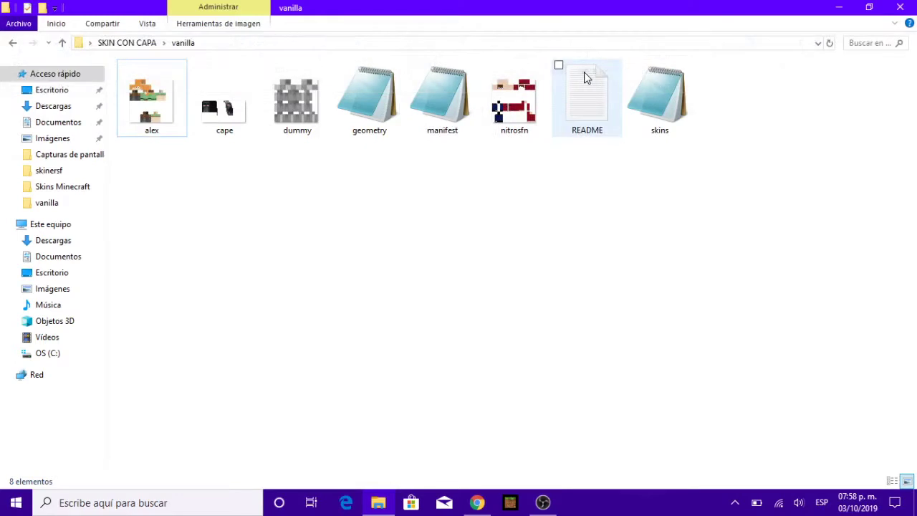
# Turn the display of hidden items back on and close the vanilla folder window
pyautogui.click(152, 25)
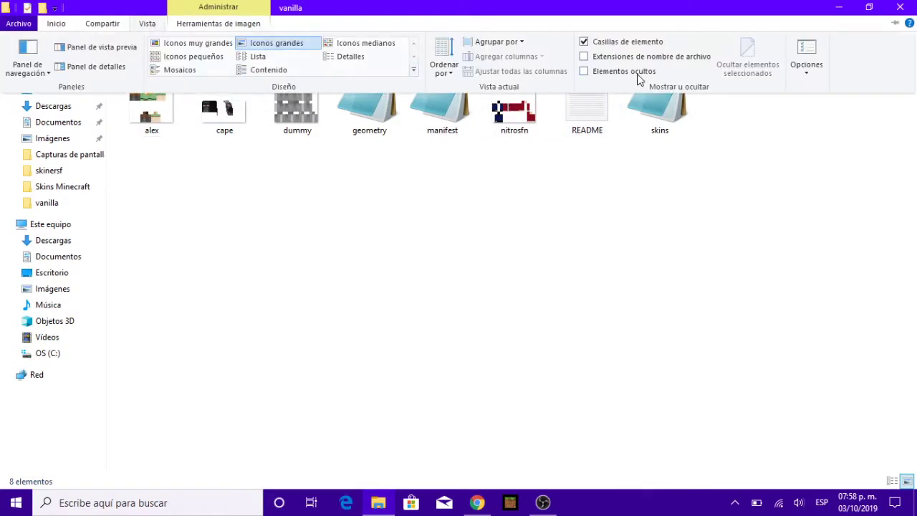
pyautogui.click(584, 72)
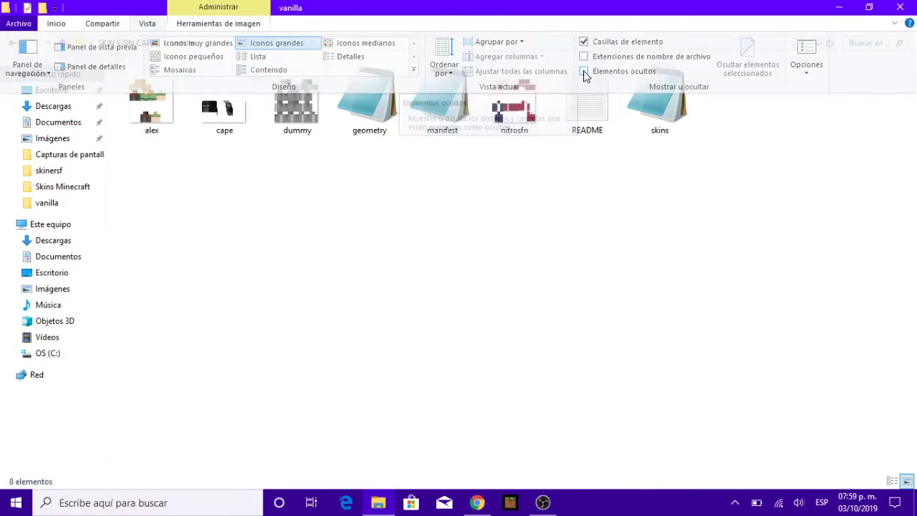
pyautogui.click(150, 24)
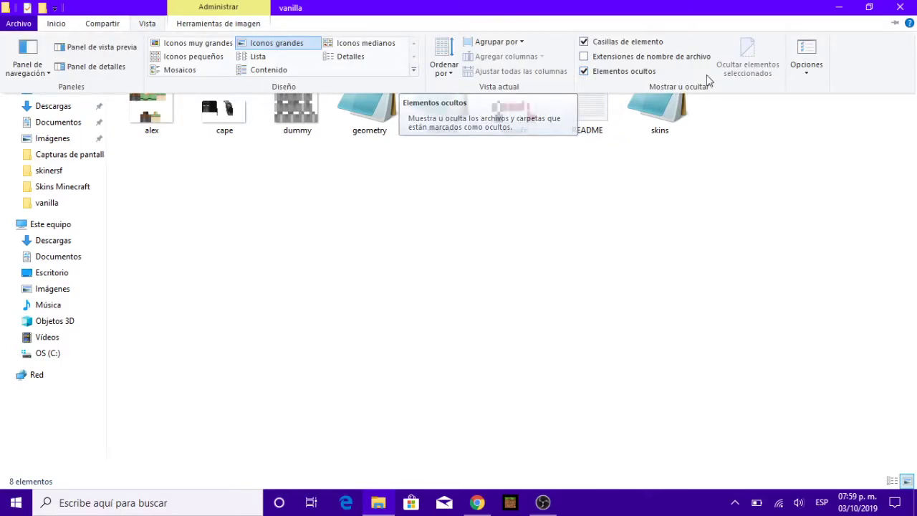
pyautogui.click(904, 8)
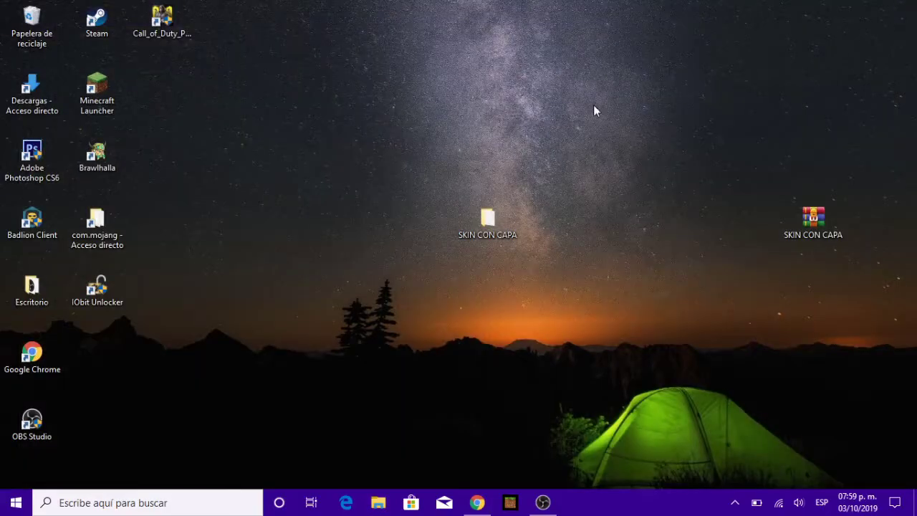
# Open IObit Unlocker from the desktop
pyautogui.doubleClick(117, 292)
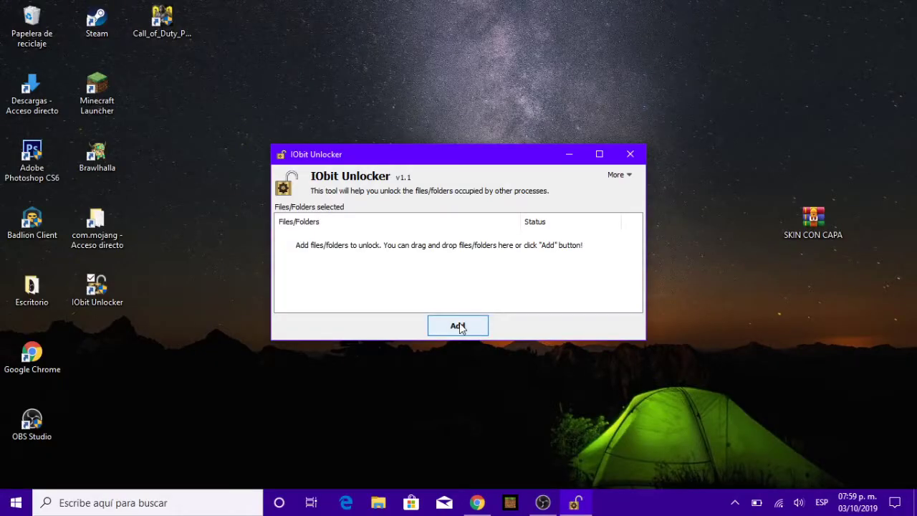
pyautogui.click(460, 326)
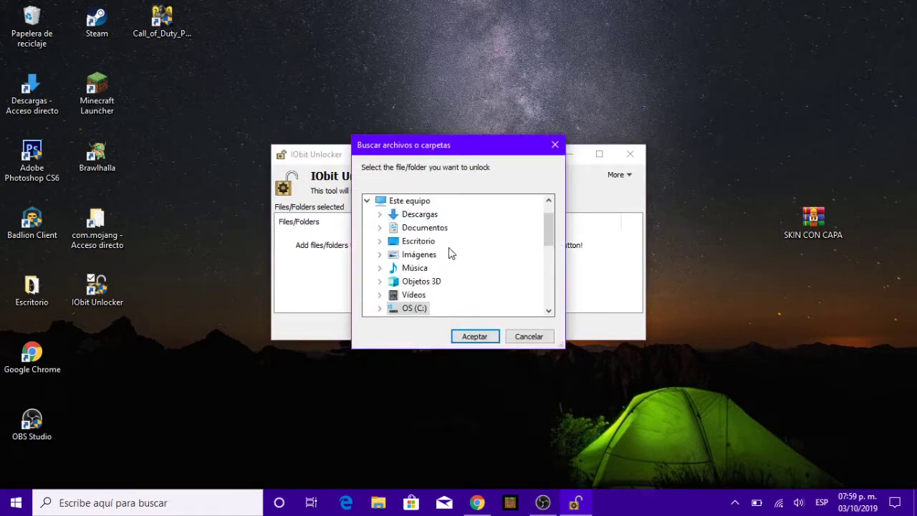
pyautogui.moveTo(549, 235); pyautogui.dragTo(549, 244)
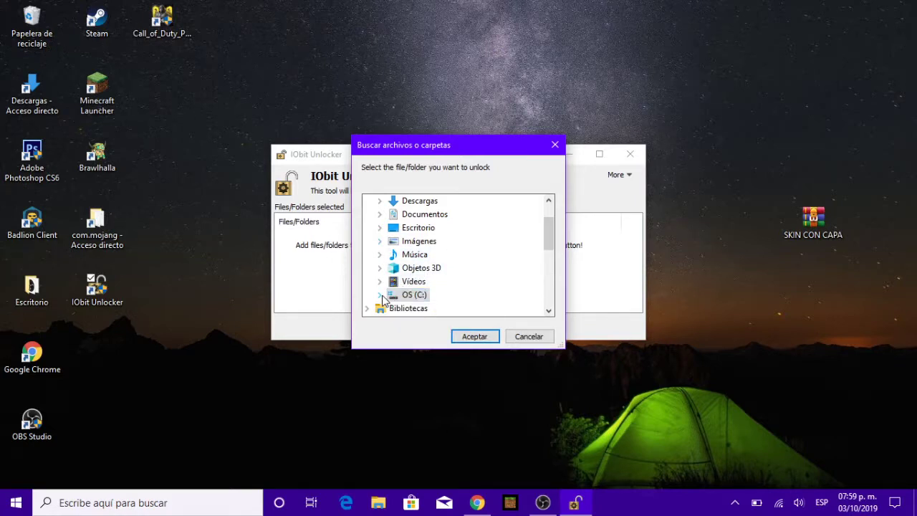
pyautogui.moveTo(466, 147); pyautogui.dragTo(505, 106)
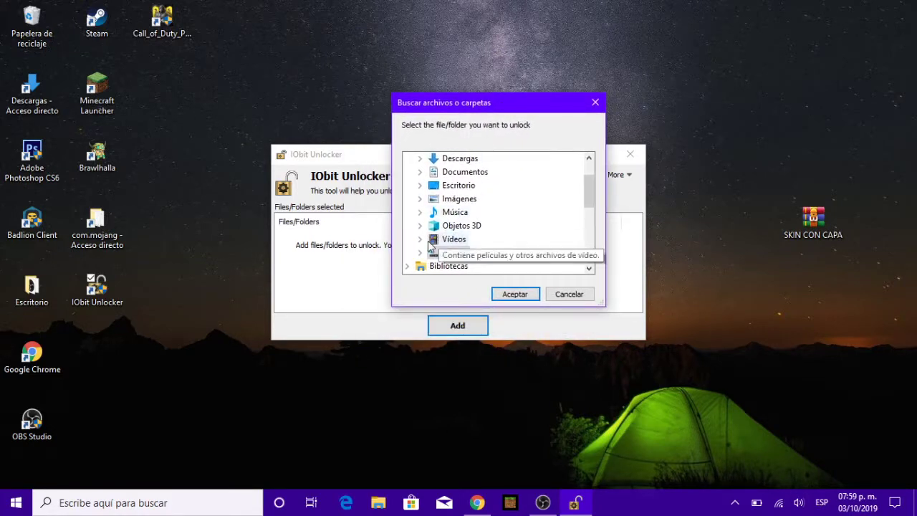
pyautogui.click(420, 252)
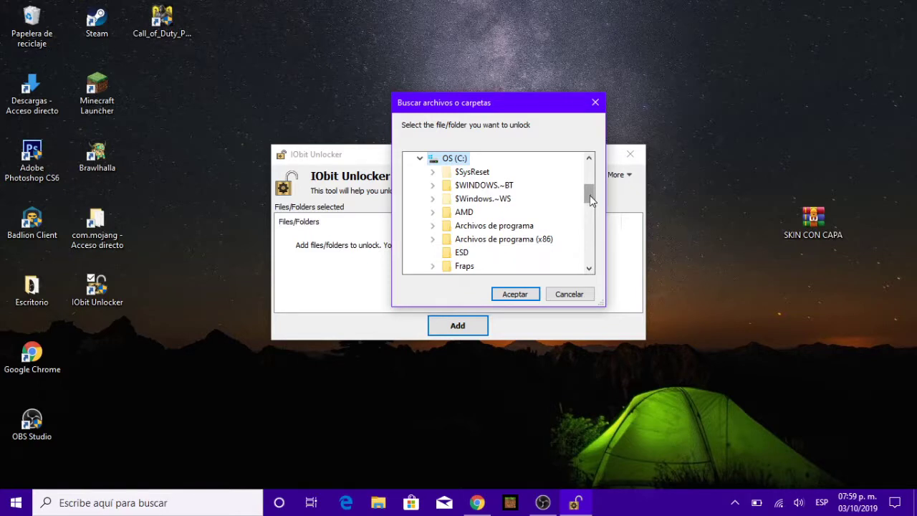
pyautogui.click(421, 160)
pyautogui.scroll(4, 552, 246)
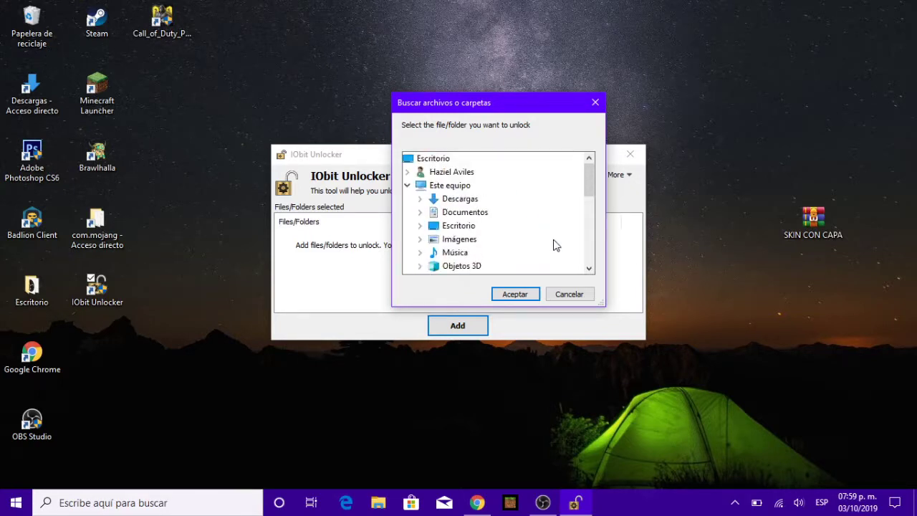
pyautogui.click(587, 101)
# Start adding a folder to unlock and expand the WindowsApps folder inside Archivos de programa on drive OS (C:)
pyautogui.click(459, 328)
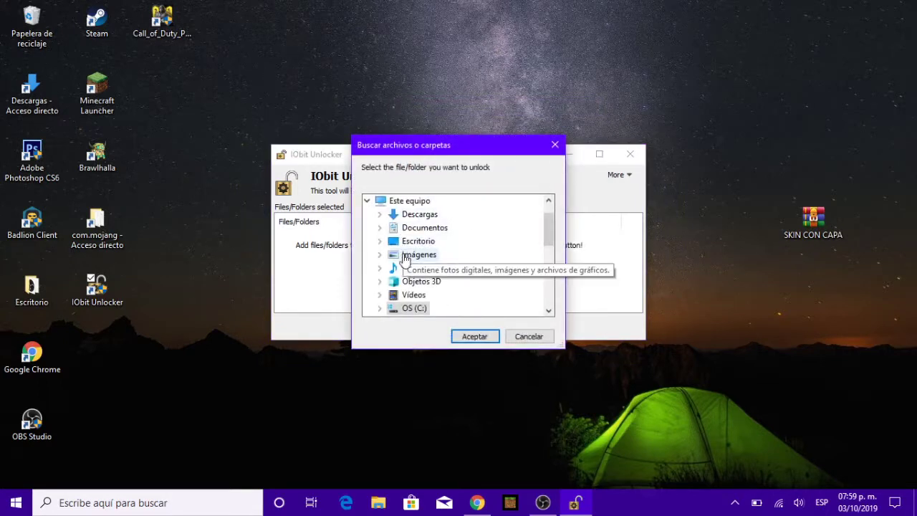
pyautogui.scroll(-1, 405, 258)
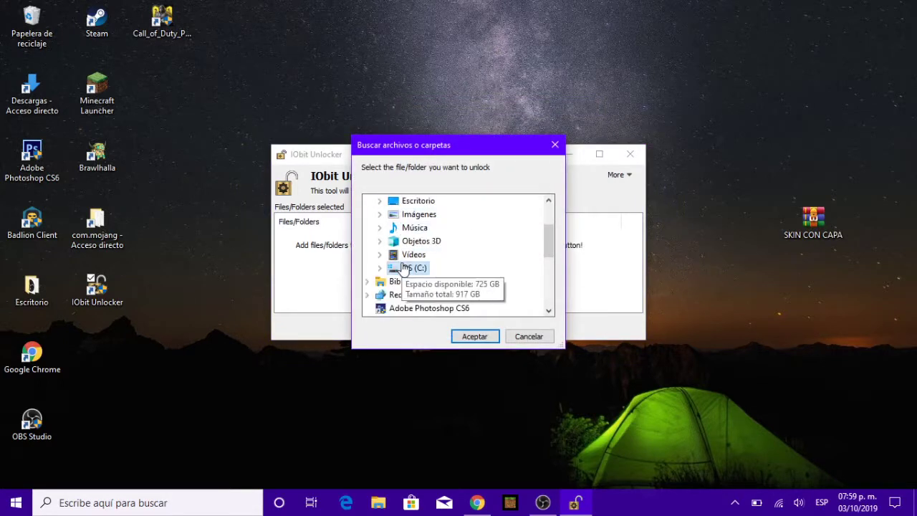
pyautogui.click(381, 268)
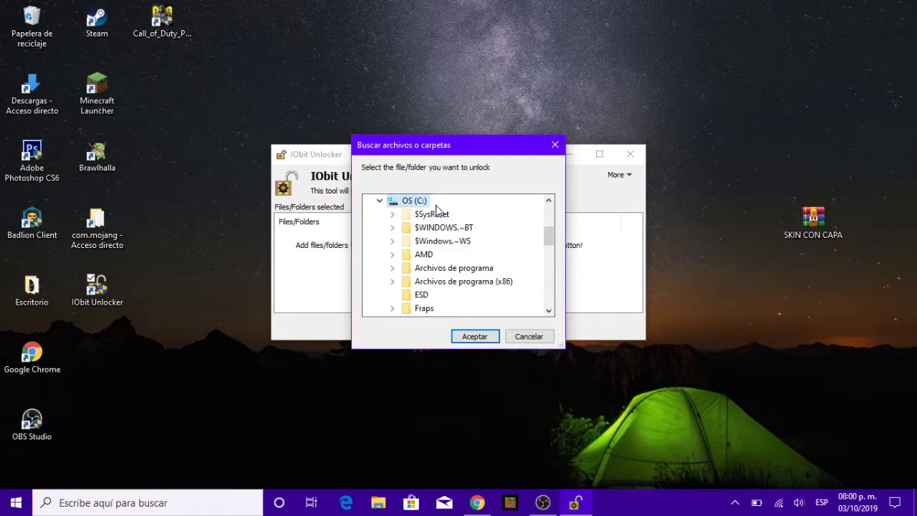
pyautogui.scroll(-1, 444, 261)
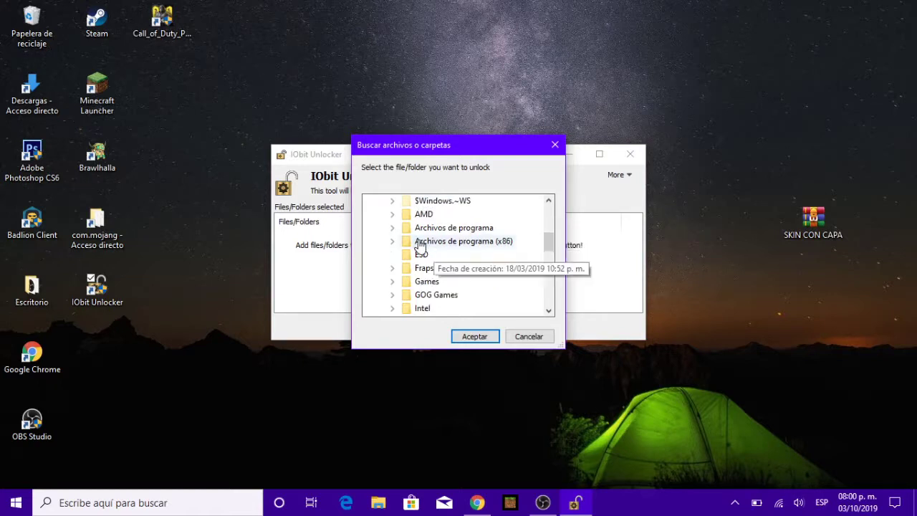
pyautogui.scroll(-1, 396, 230)
pyautogui.scroll(1, 396, 229)
pyautogui.click(394, 228)
pyautogui.scroll(-6, 414, 244)
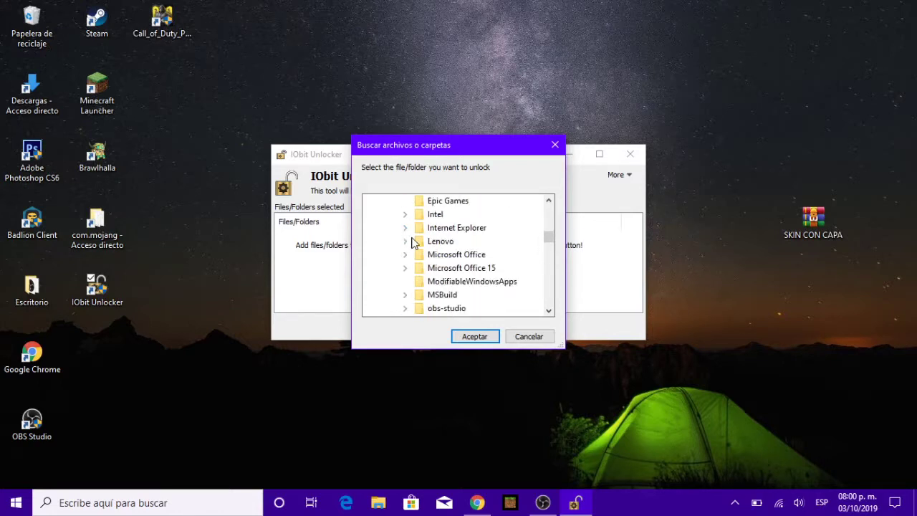
pyautogui.scroll(-2, 414, 244)
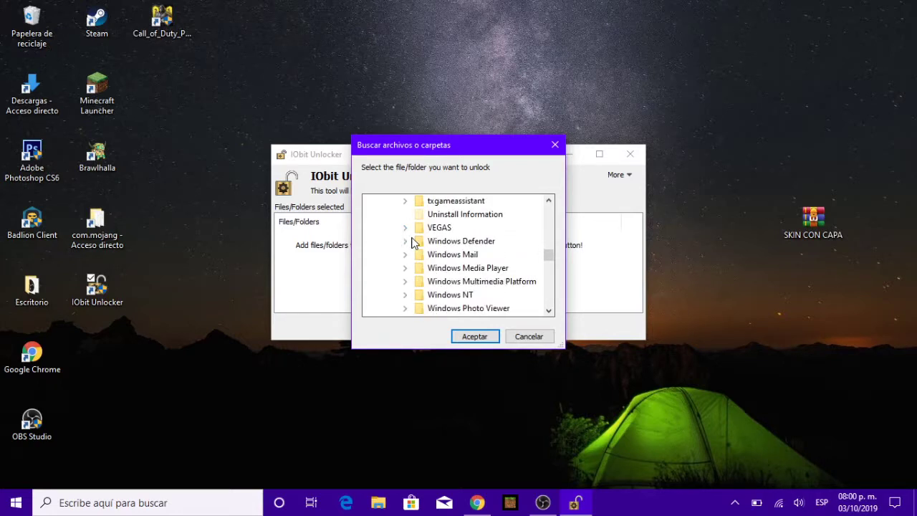
pyautogui.scroll(-1, 414, 244)
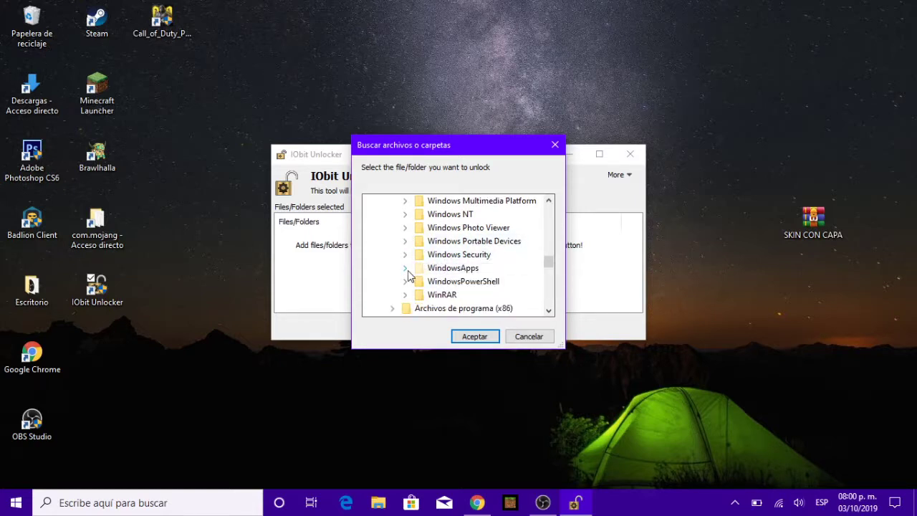
pyautogui.click(406, 269)
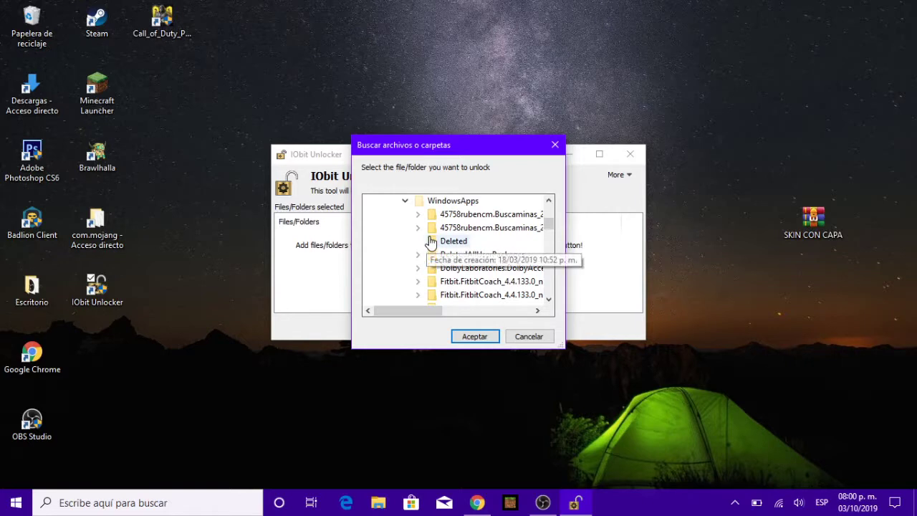
# Locate the Microsoft.MinecraftUWP_1.12.101.0 folder inside WindowsApps and expand its contents
pyautogui.scroll(-1, 501, 269)
pyautogui.scroll(-1, 513, 285)
pyautogui.scroll(-4, 513, 285)
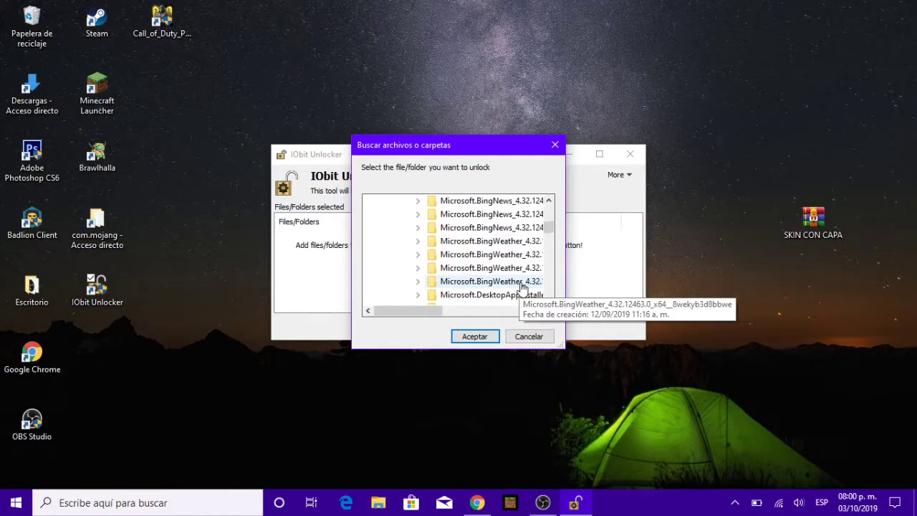
pyautogui.scroll(-4, 522, 287)
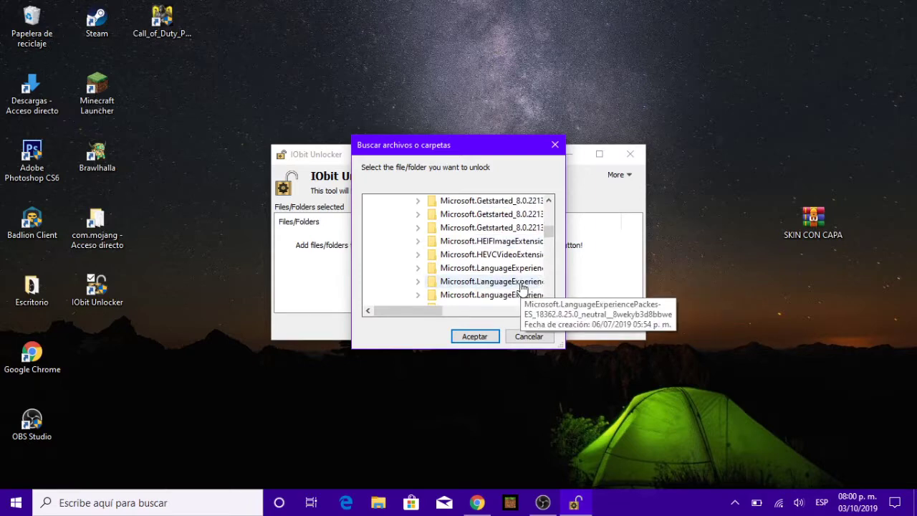
pyautogui.scroll(-4, 521, 287)
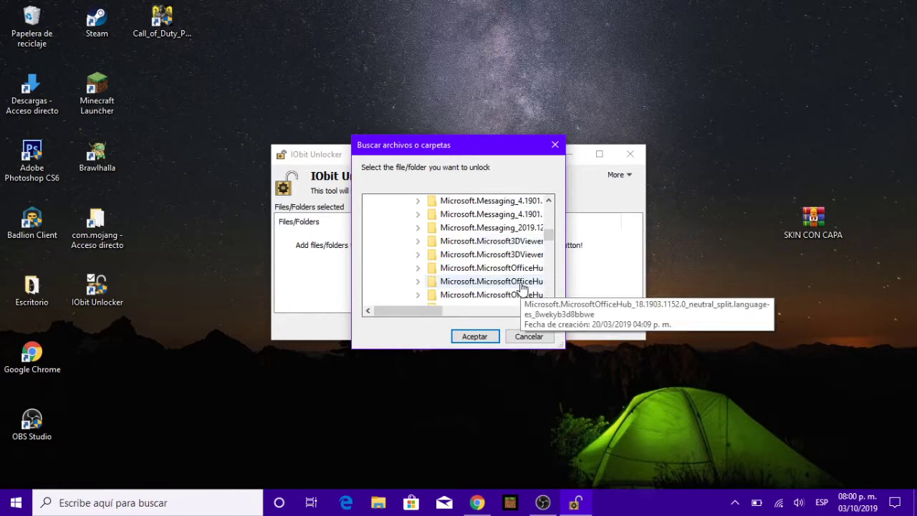
pyautogui.scroll(-4, 521, 286)
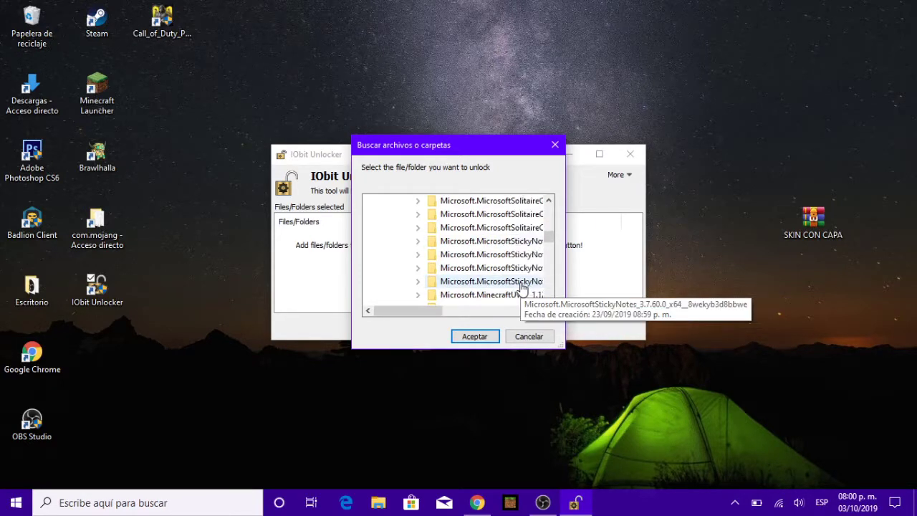
pyautogui.scroll(1, 512, 236)
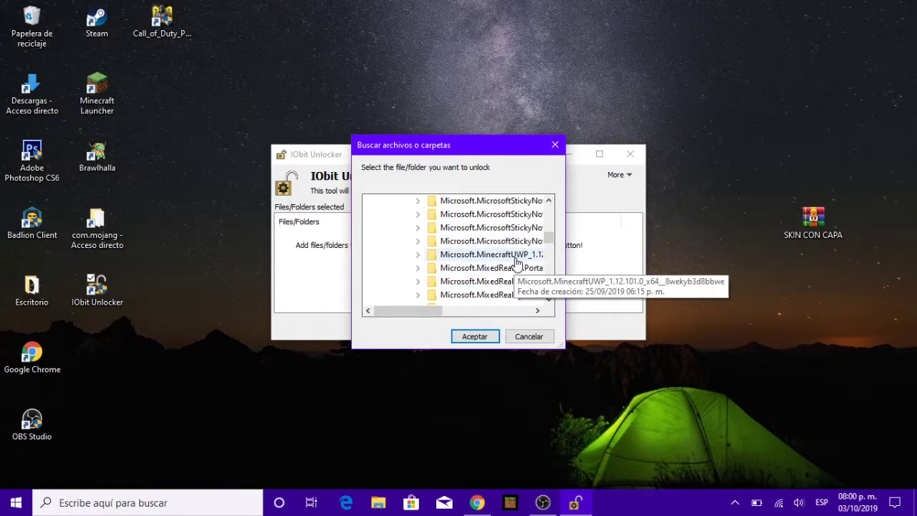
pyautogui.moveTo(428, 311); pyautogui.dragTo(439, 311)
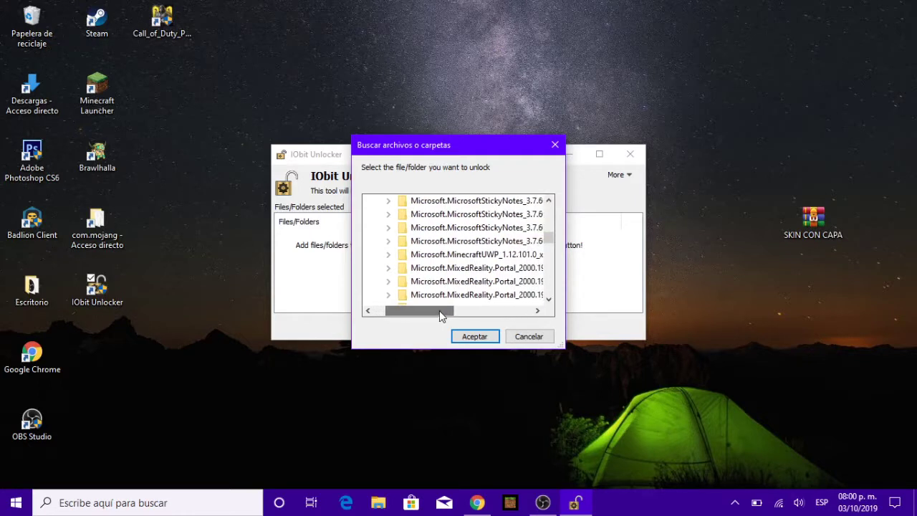
pyautogui.click(388, 255)
pyautogui.scroll(-1, 398, 265)
pyautogui.scroll(-1, 400, 270)
pyautogui.scroll(2, 402, 268)
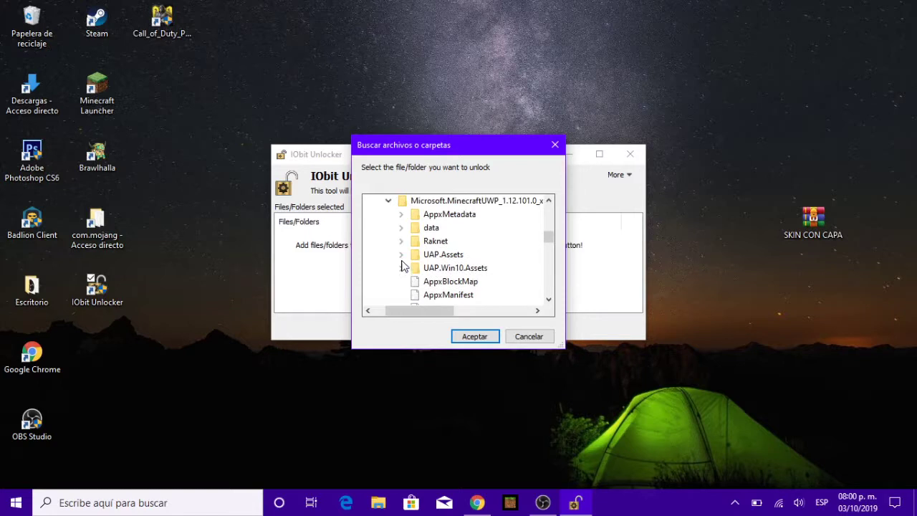
# Add the vanilla folder from Minecraft's data > skin_packs folder to the list of items to unlock
pyautogui.click(402, 228)
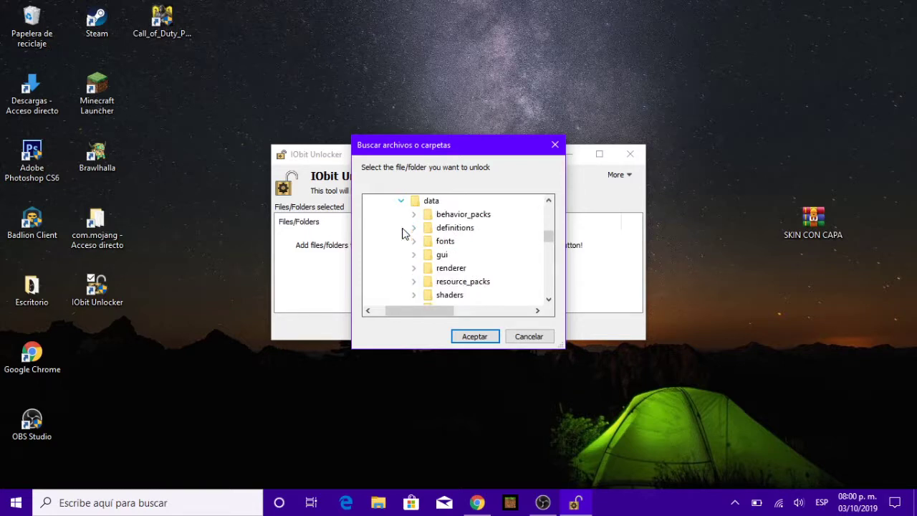
pyautogui.scroll(-1, 402, 233)
pyautogui.scroll(-1, 402, 232)
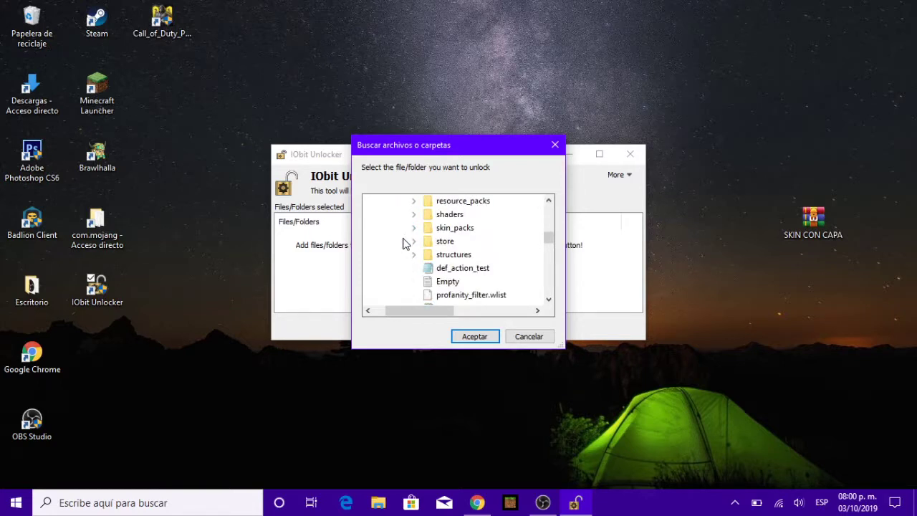
pyautogui.click(413, 228)
pyautogui.scroll(-1, 414, 229)
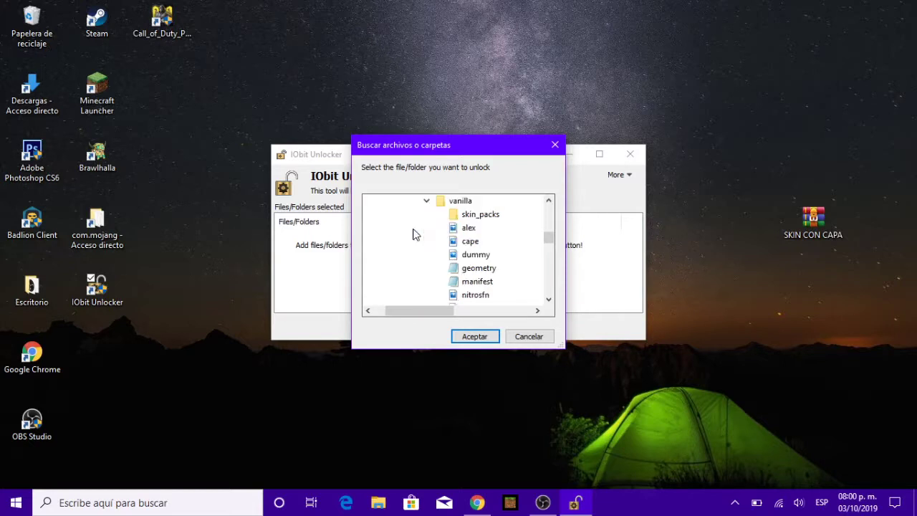
pyautogui.scroll(1, 432, 259)
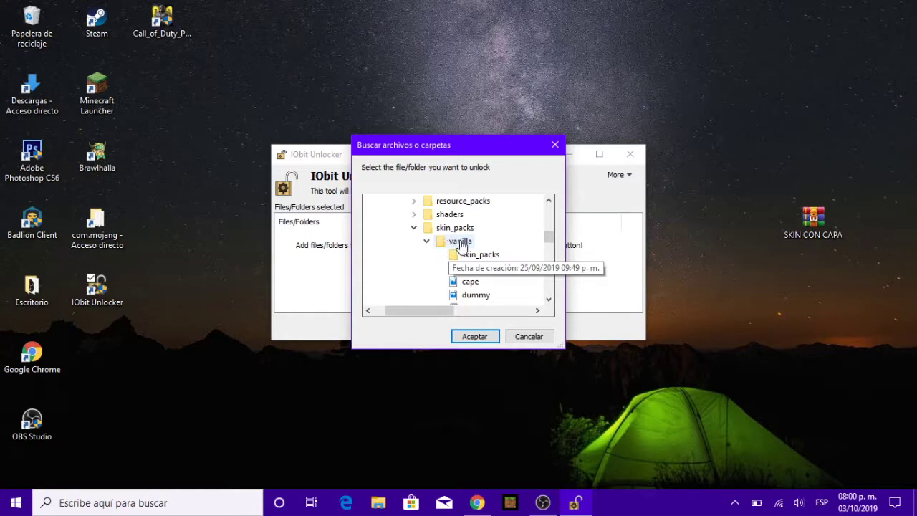
pyautogui.click(459, 242)
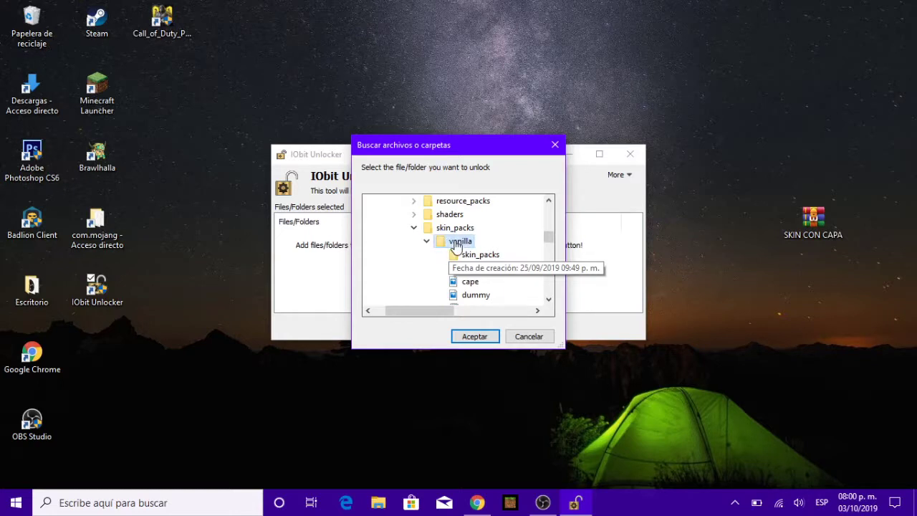
pyautogui.click(474, 337)
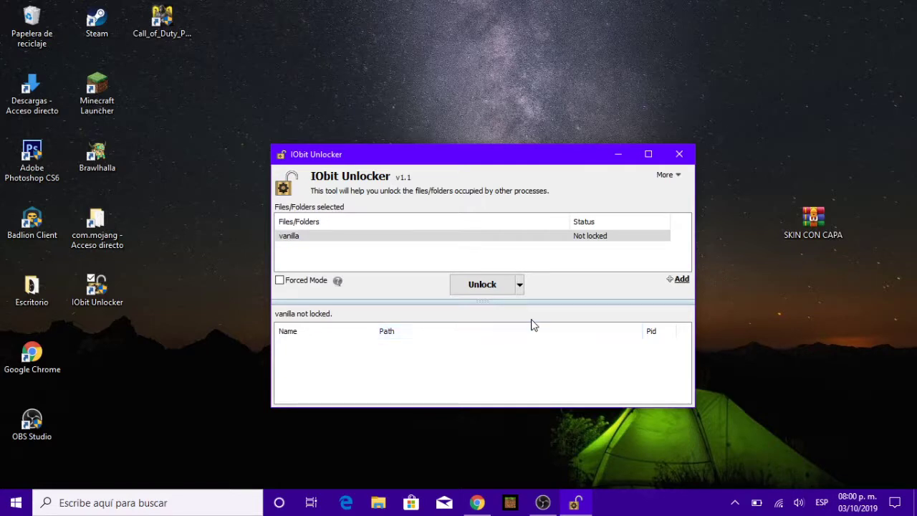
# Unlock and permanently delete Minecraft's original vanilla folder, then exit IObit Unlocker
pyautogui.click(521, 285)
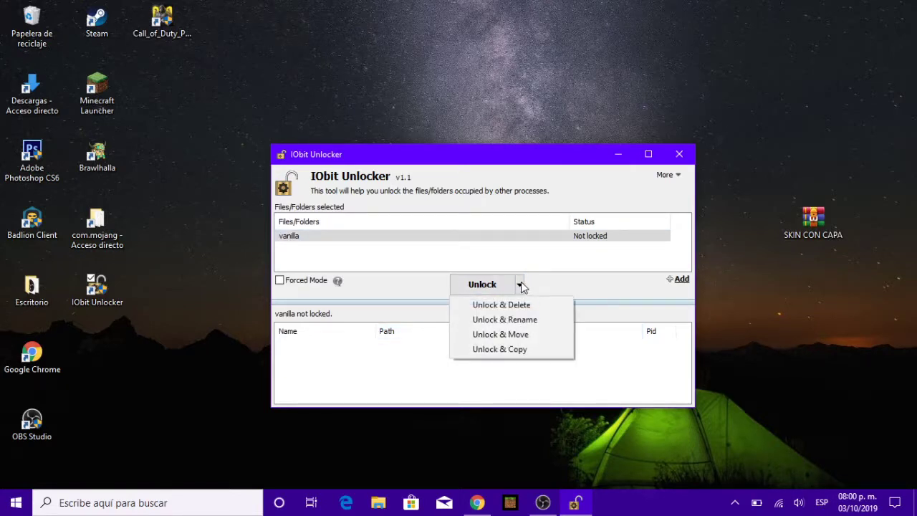
pyautogui.click(553, 311)
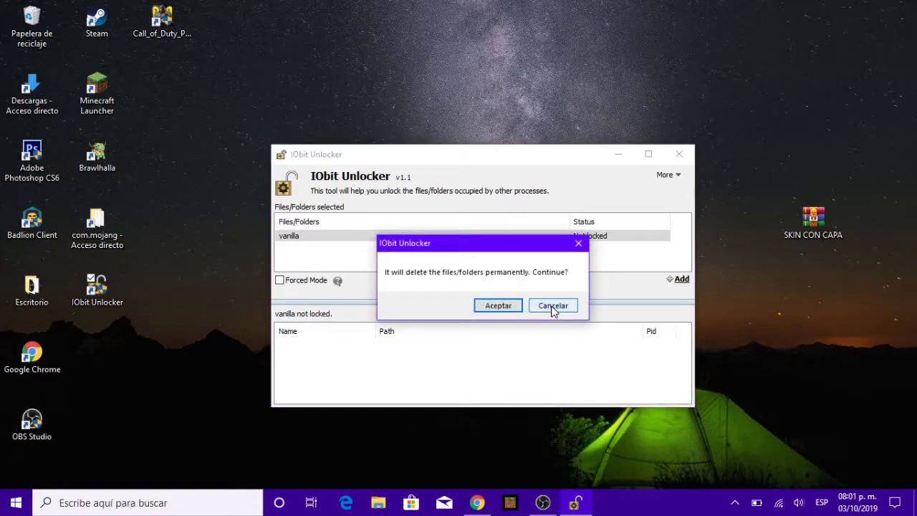
pyautogui.click(498, 306)
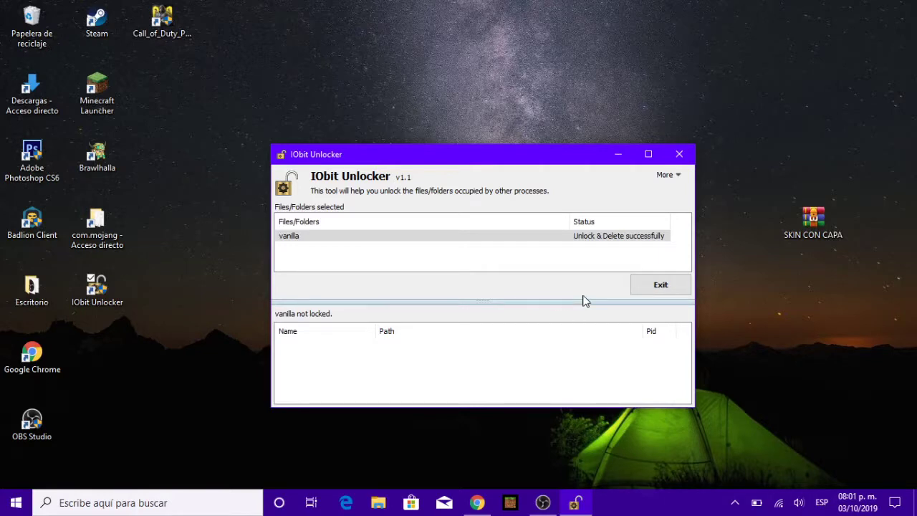
pyautogui.click(661, 287)
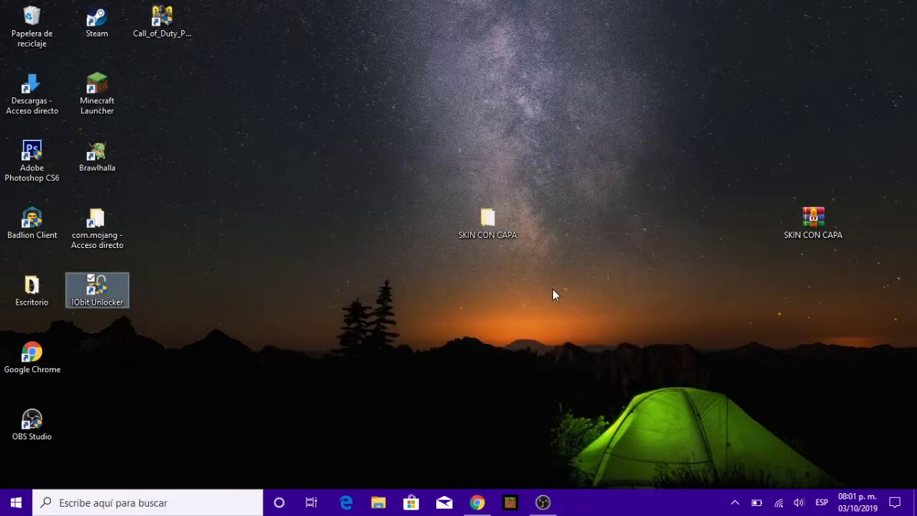
# Reopen IObit Unlocker and add the vanilla folder from Escritorio > SKIN CON CAPA to the list of items
pyautogui.doubleClick(119, 292)
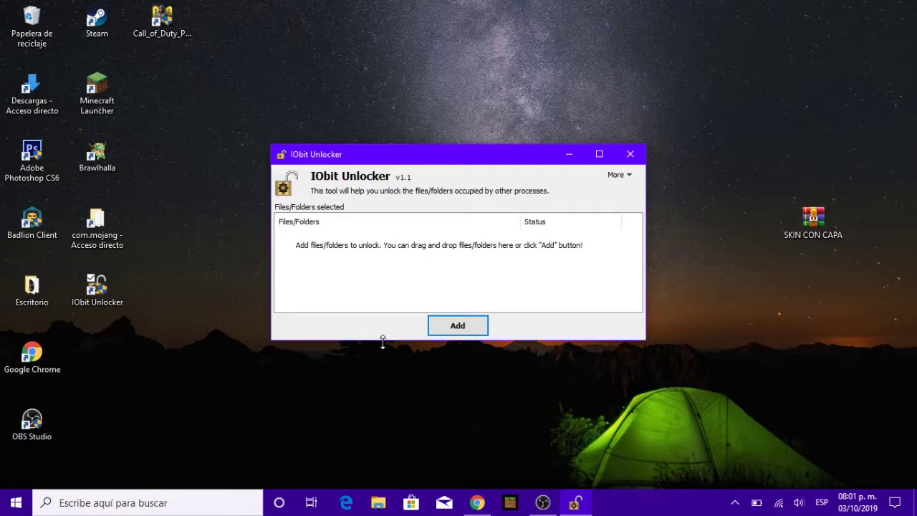
pyautogui.click(459, 327)
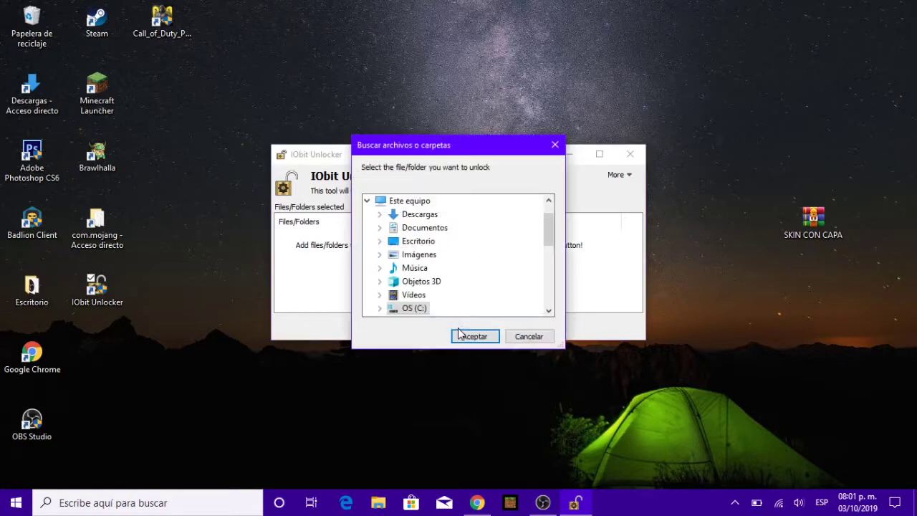
pyautogui.click(380, 244)
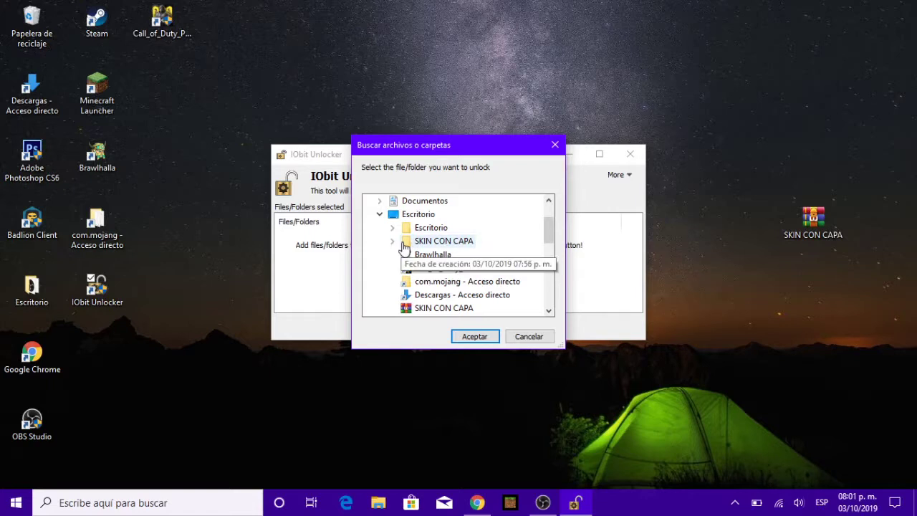
pyautogui.click(393, 244)
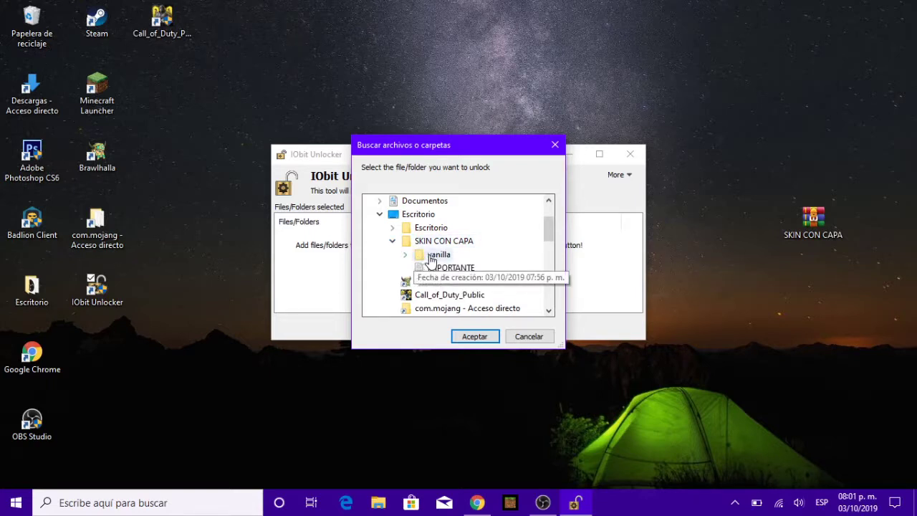
pyautogui.doubleClick(434, 258)
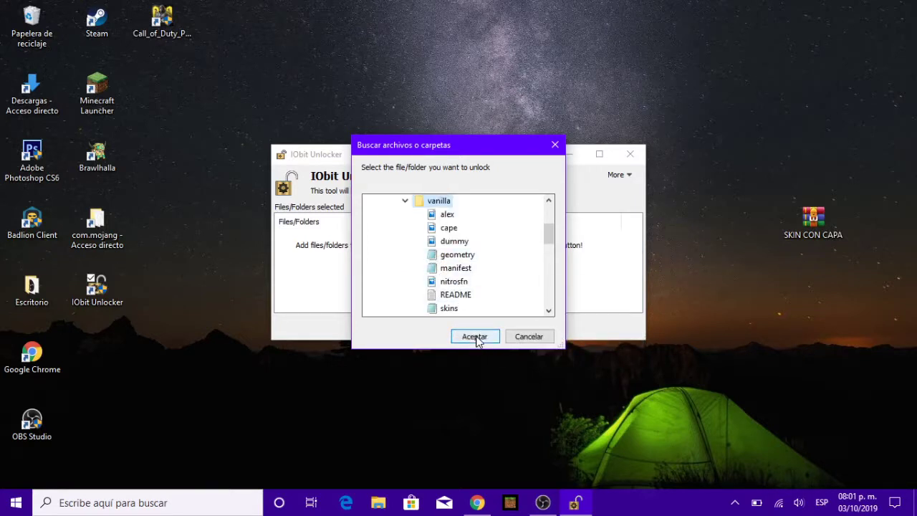
pyautogui.click(477, 341)
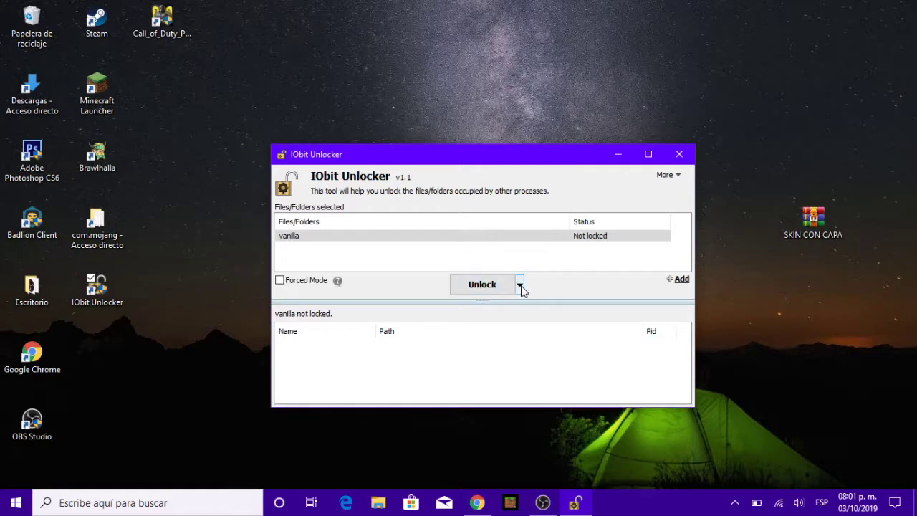
# Start Unlock & Copy for the custom vanilla folder and expand OS (C:) > Archivos de programa > WindowsApps in the destination tree
pyautogui.click(520, 285)
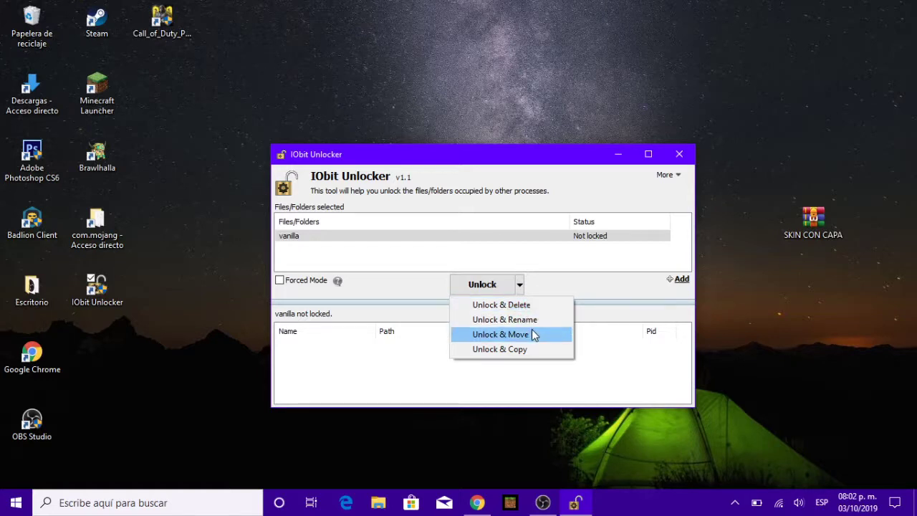
pyautogui.click(500, 349)
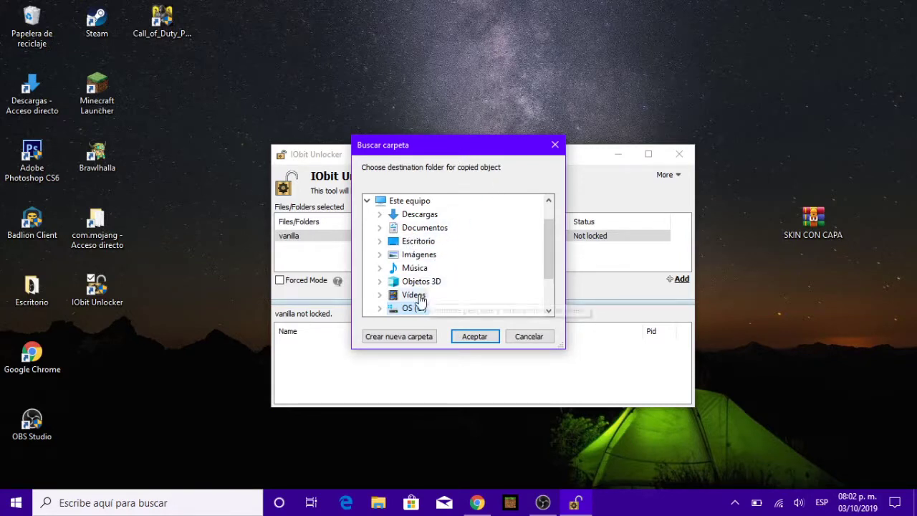
pyautogui.scroll(-1, 485, 255)
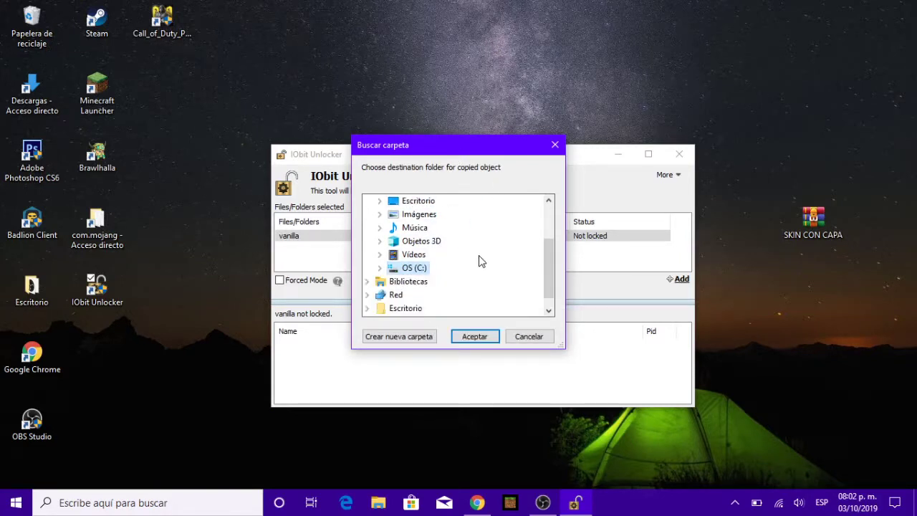
pyautogui.click(380, 268)
pyautogui.scroll(-2, 453, 274)
pyautogui.scroll(3, 452, 278)
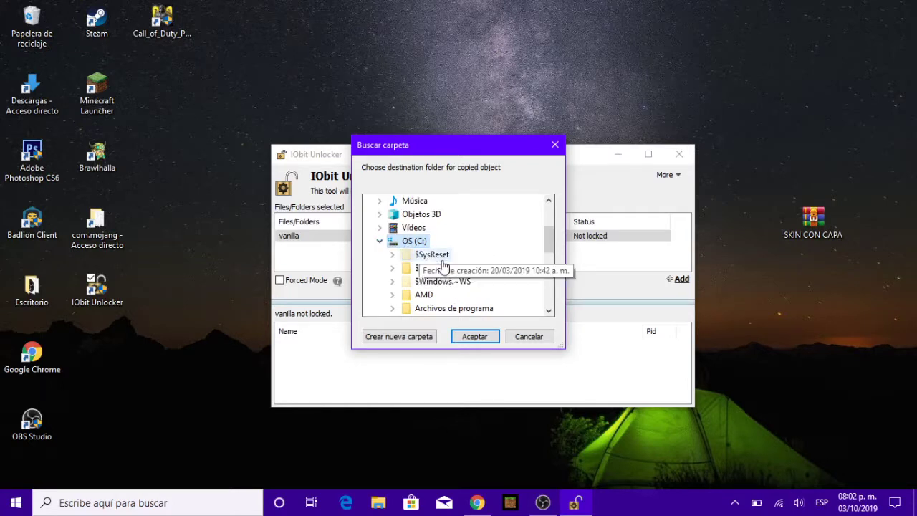
pyautogui.scroll(-1, 437, 268)
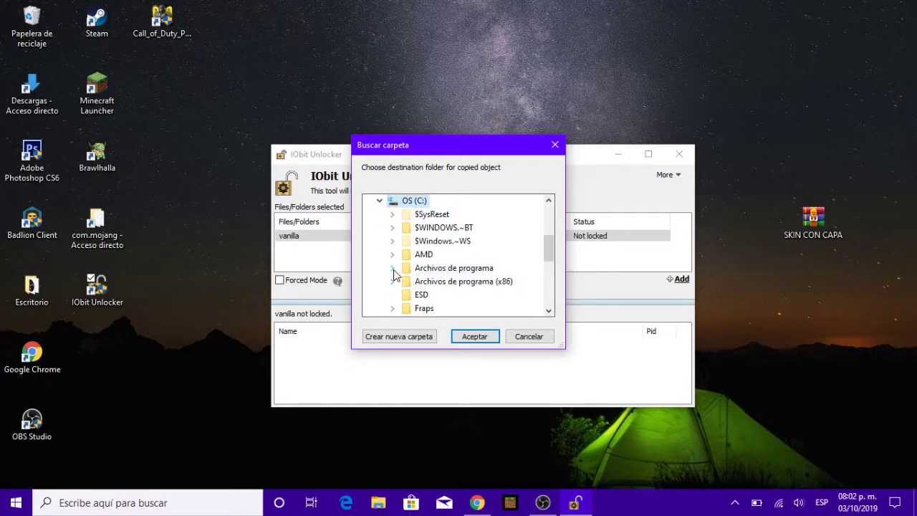
pyautogui.click(393, 269)
pyautogui.scroll(-3, 444, 269)
pyautogui.scroll(-4, 446, 274)
pyautogui.scroll(-2, 446, 274)
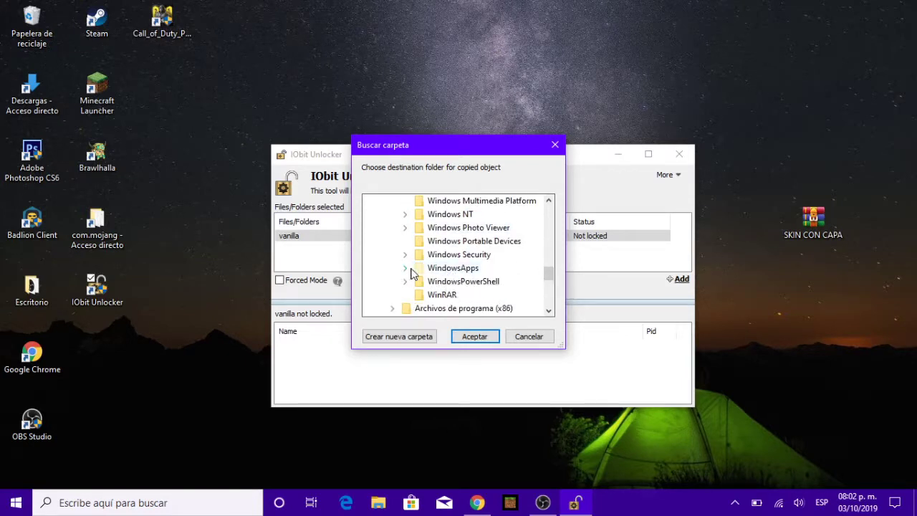
pyautogui.click(407, 270)
# Locate the Microsoft.MinecraftUWP folder inside WindowsApps and expand its contents
pyautogui.scroll(-1, 504, 257)
pyautogui.scroll(-3, 503, 256)
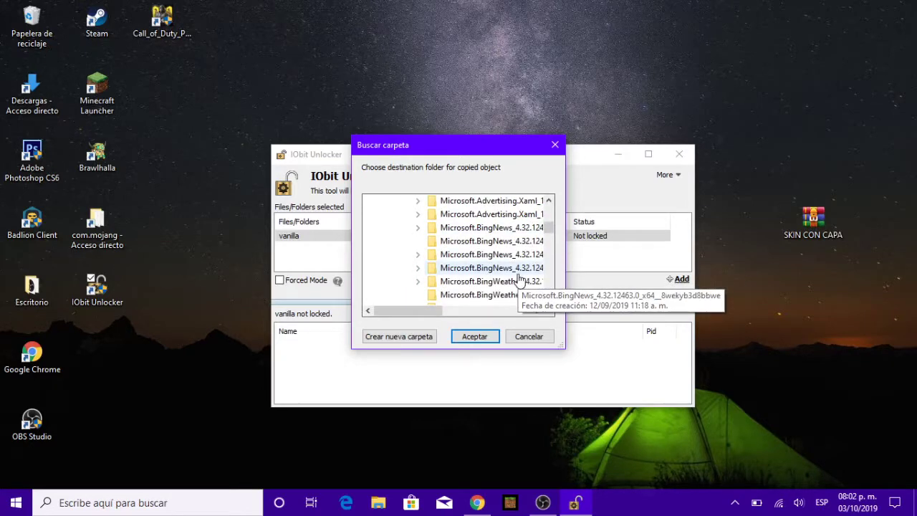
pyautogui.scroll(-4, 519, 280)
pyautogui.scroll(-5, 519, 279)
pyautogui.scroll(-4, 519, 280)
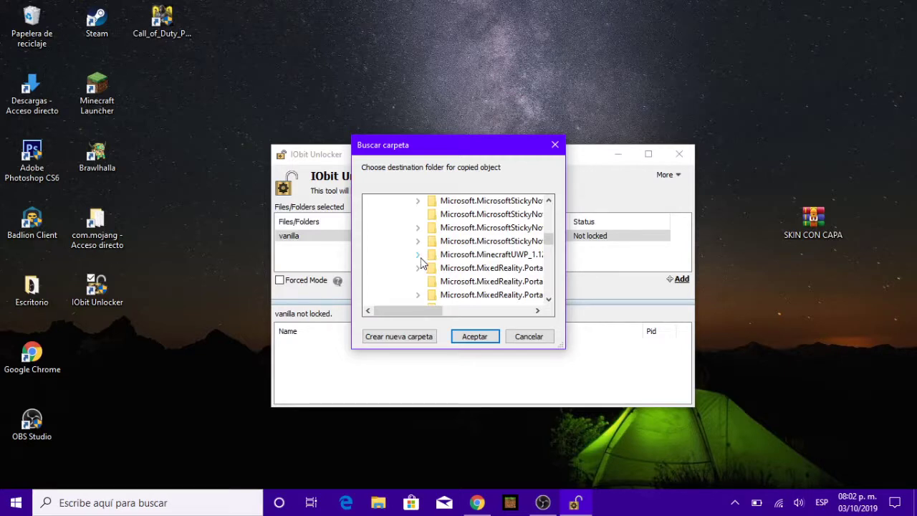
pyautogui.click(419, 256)
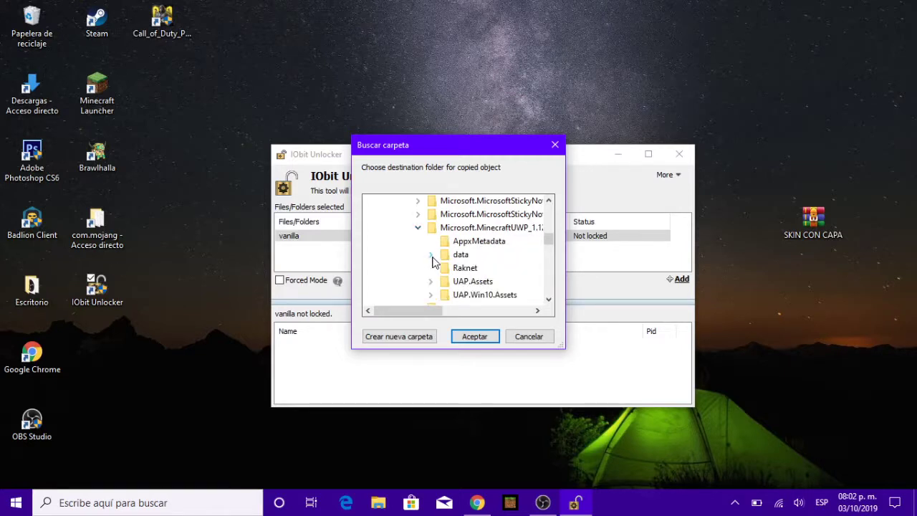
# Copy the custom vanilla folder into Minecraft's data > skin_packs folder and exit IObit Unlocker
pyautogui.click(432, 257)
pyautogui.scroll(-2, 440, 261)
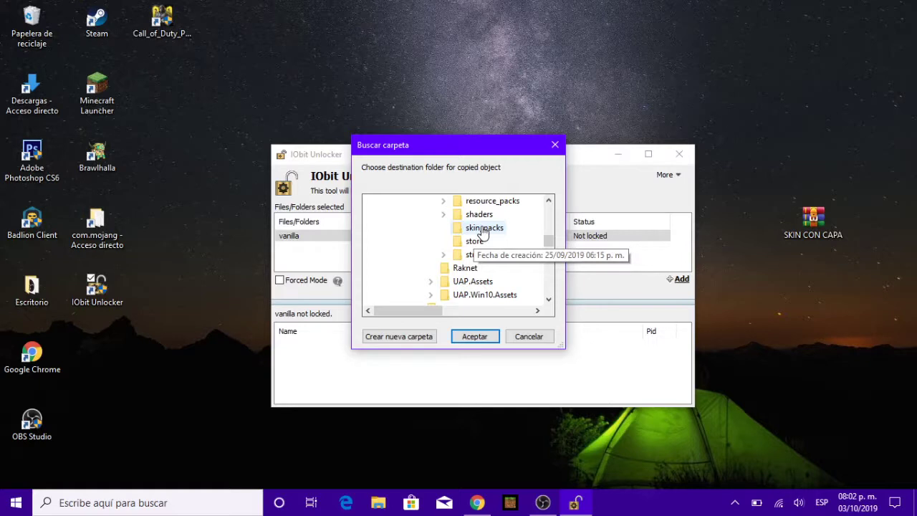
pyautogui.click(495, 230)
pyautogui.click(476, 338)
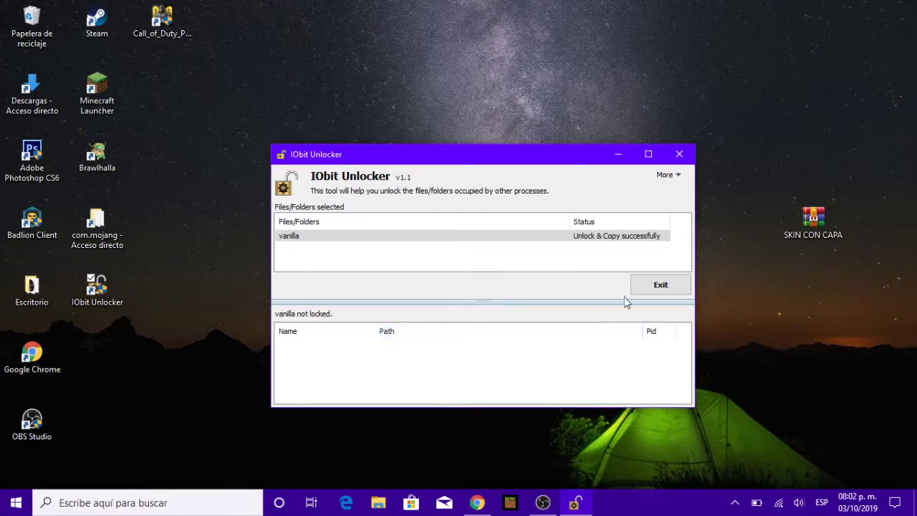
pyautogui.click(660, 286)
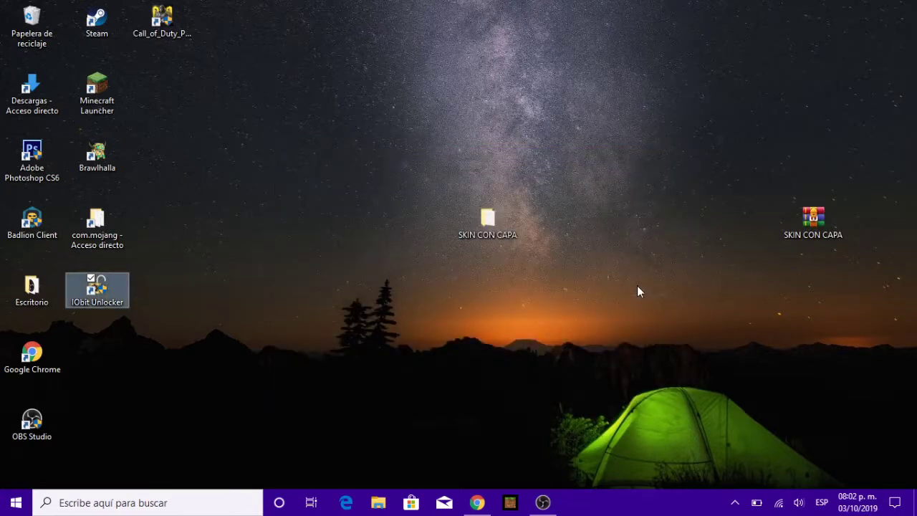
# Launch Minecraft and open the character skin selection screen from the main menu
pyautogui.click(516, 499)
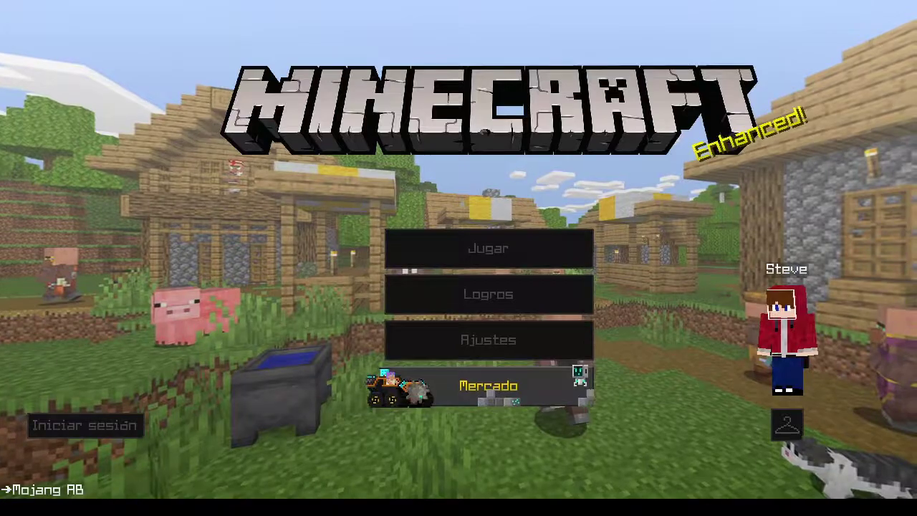
pyautogui.click(787, 425)
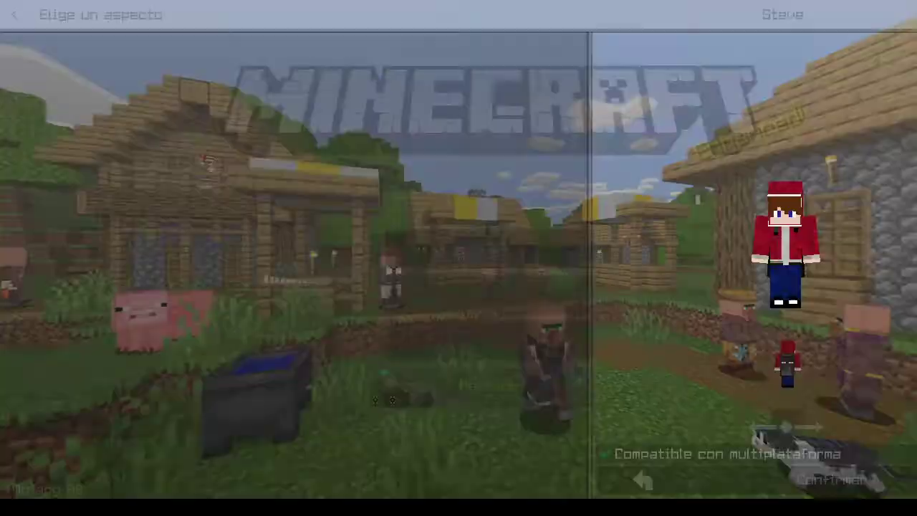